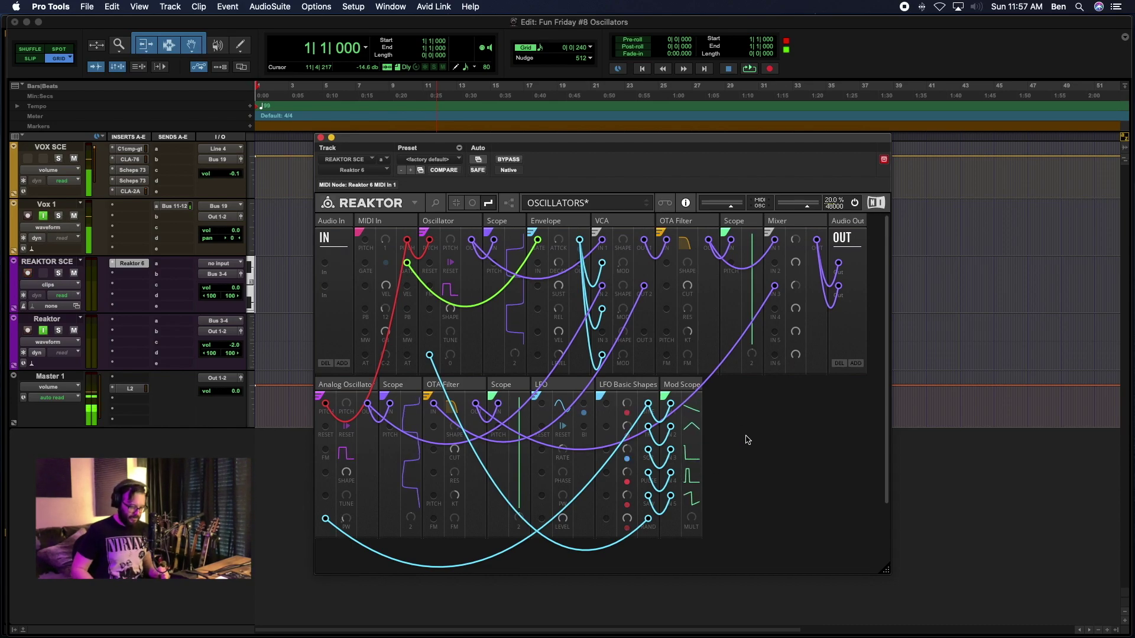
Step: Add the Toy Box Nano Pack's OSC-Nano Basic Shapes Oscillator block to the end of the rack's lower row
{"action": "double_click", "coordinate": [747, 440]}
{"action": "type", "text": "Nano"}
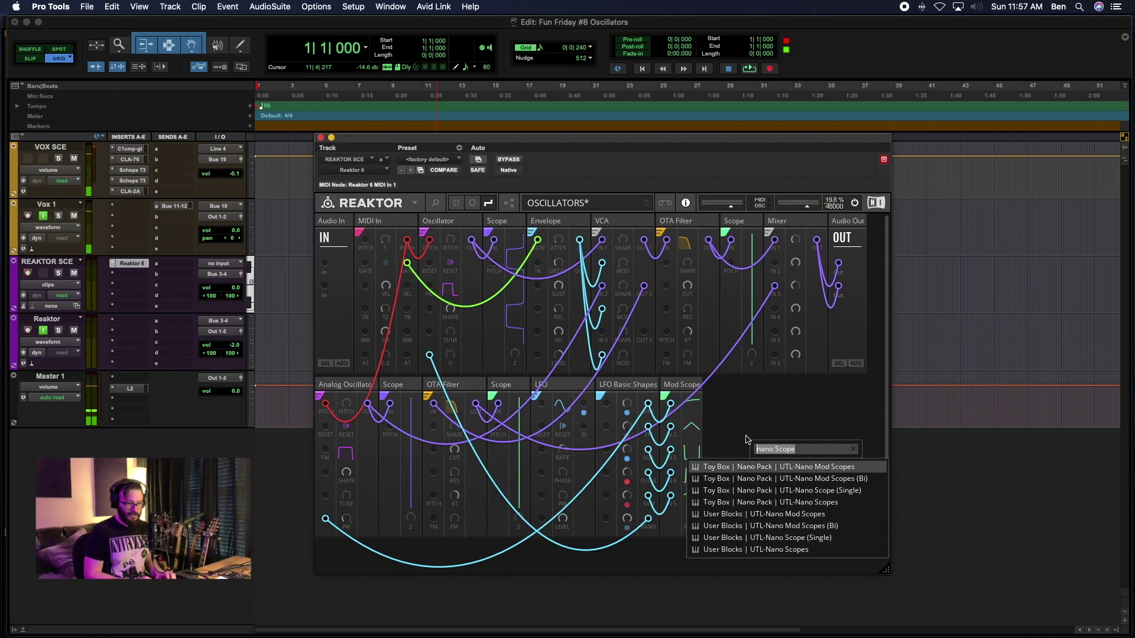
{"action": "type", "text": " Os"}
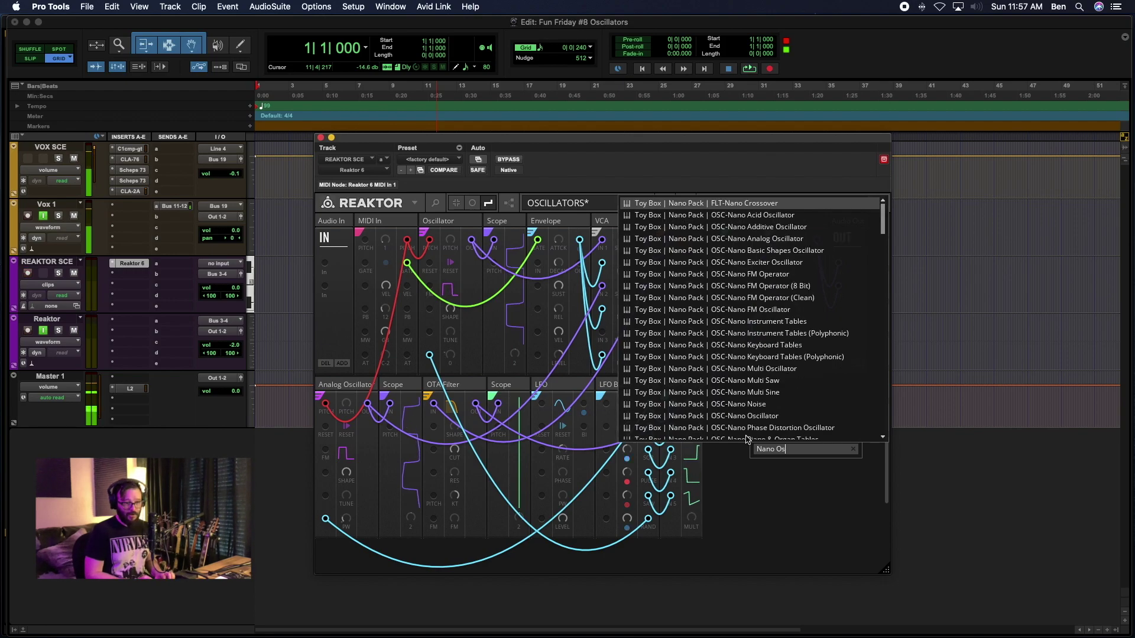
{"action": "type", "text": "cillator"}
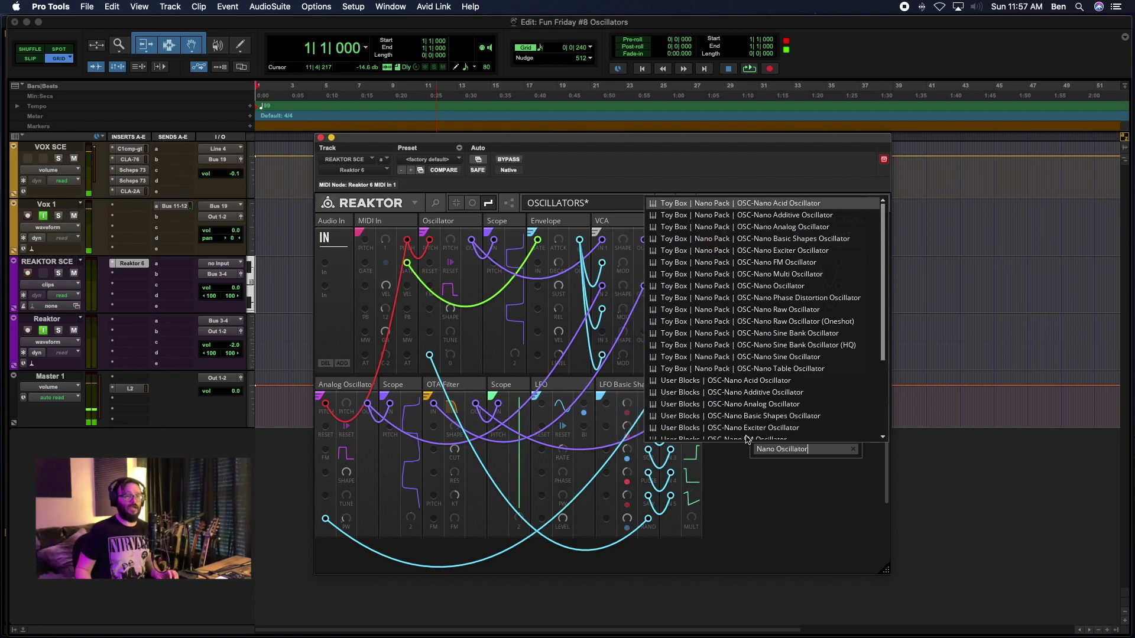
{"action": "scroll", "coordinate": [784, 321], "scroll_direction": "up", "scroll_amount": 1}
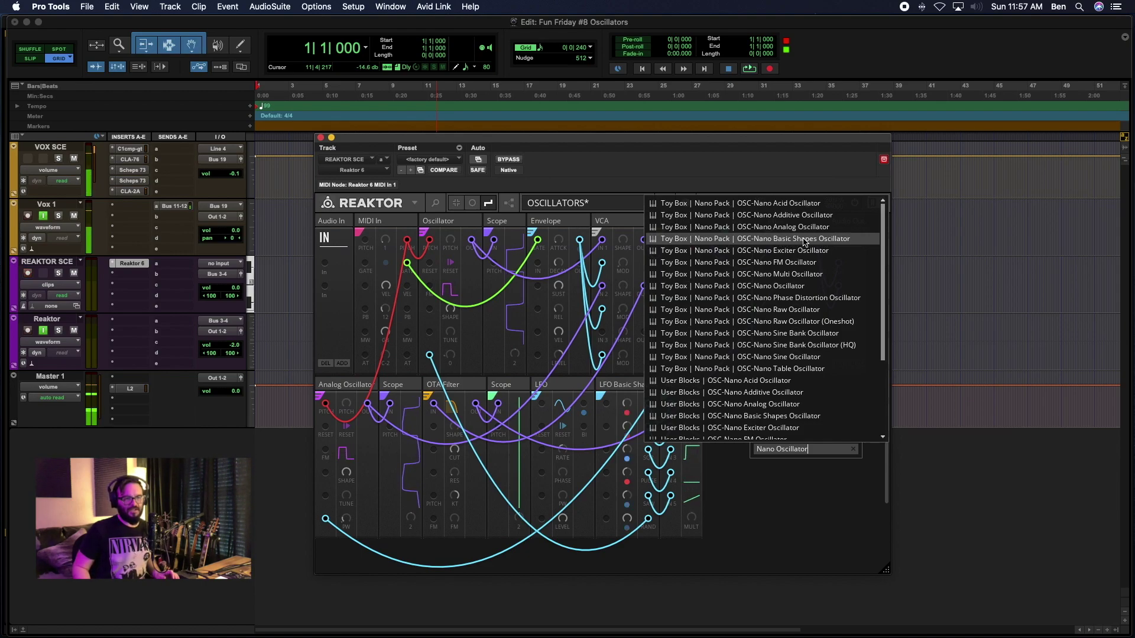
{"action": "left_click", "coordinate": [805, 239]}
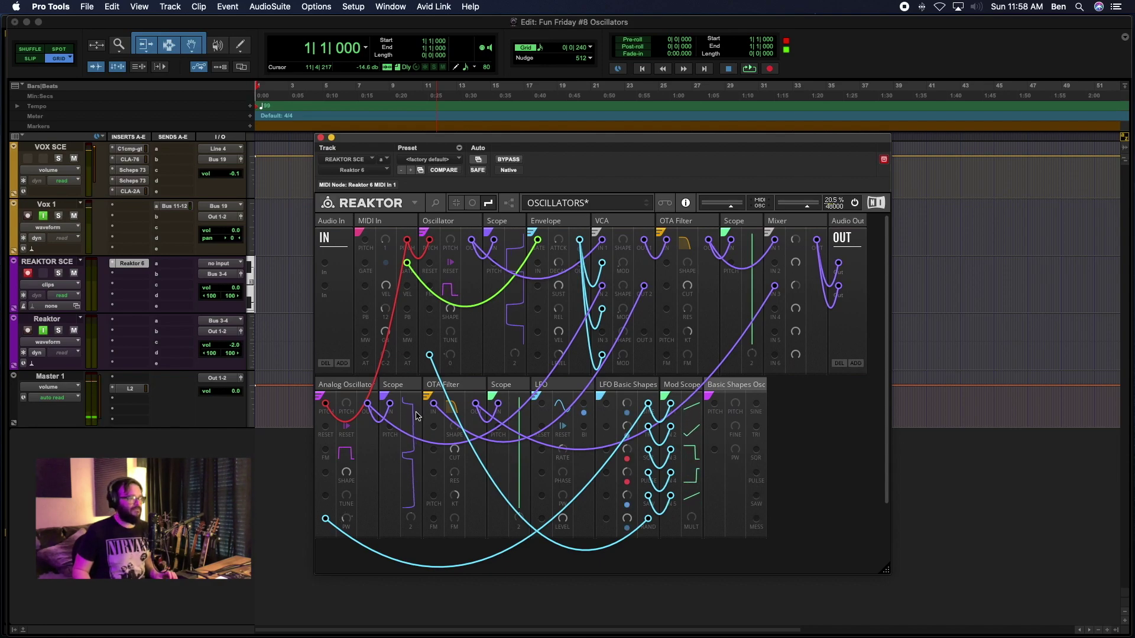
Step: Delete the Analog Oscillator block and move the Basic Shapes Oscillator to the start of the lower row in its place
{"action": "left_click", "coordinate": [352, 384]}
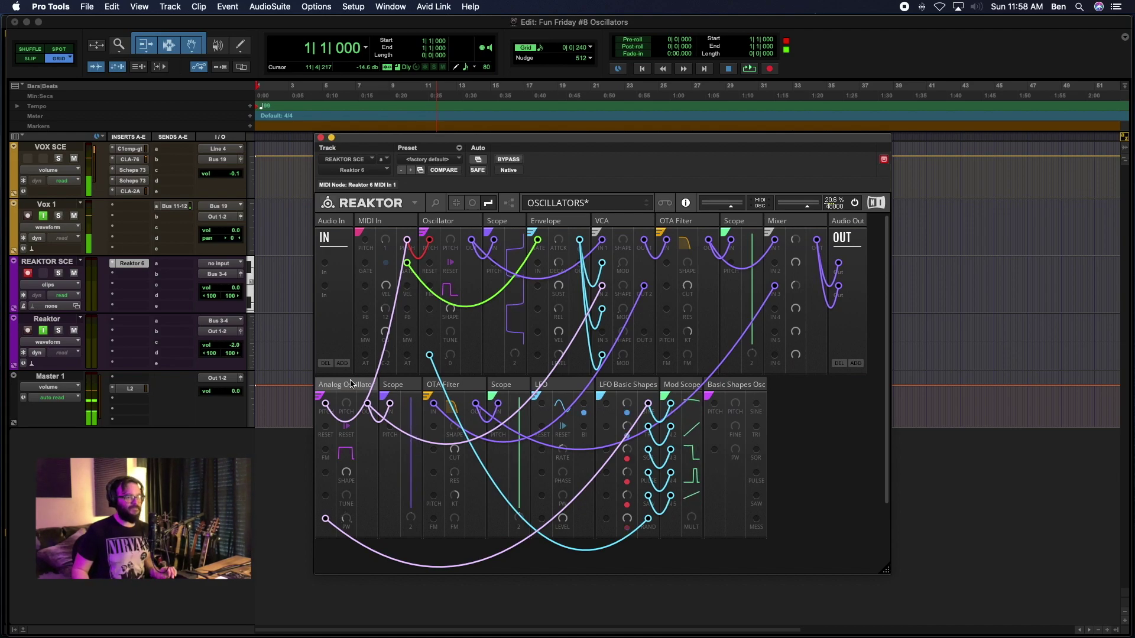
{"action": "right_click", "coordinate": [352, 384]}
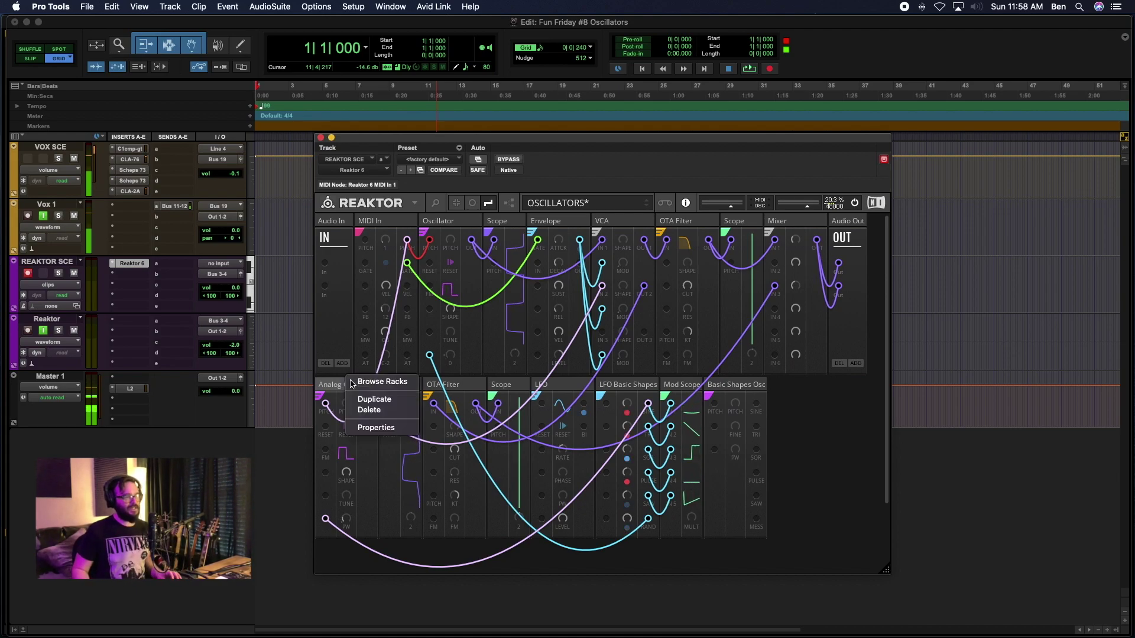
{"action": "left_click", "coordinate": [376, 410]}
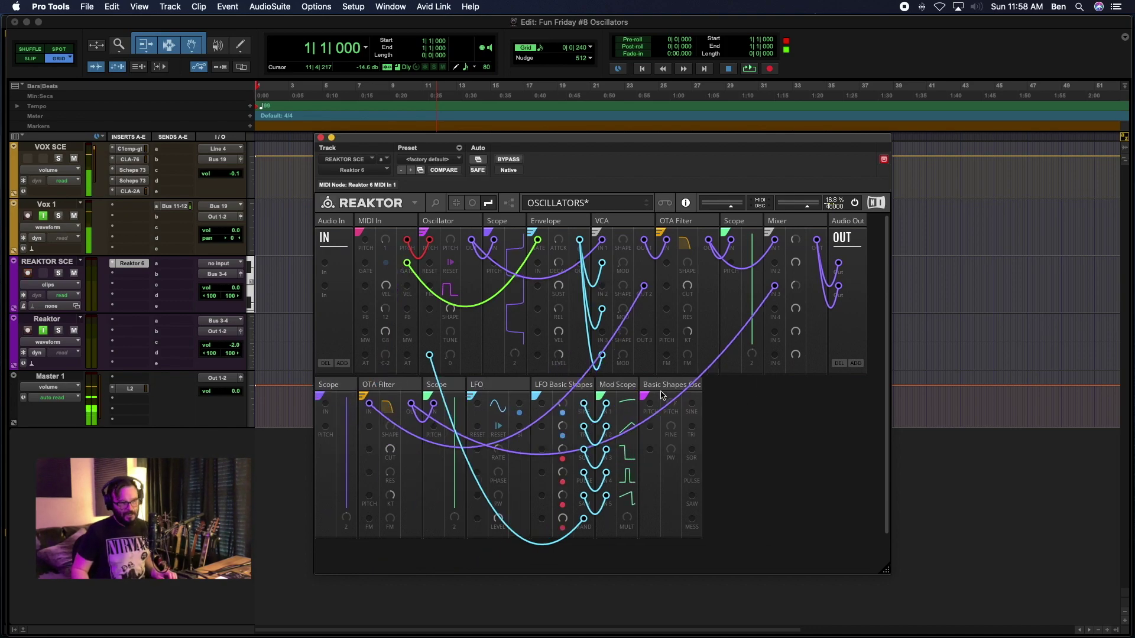
{"action": "left_click_drag", "start_coordinate": [660, 387], "coordinate": [315, 393]}
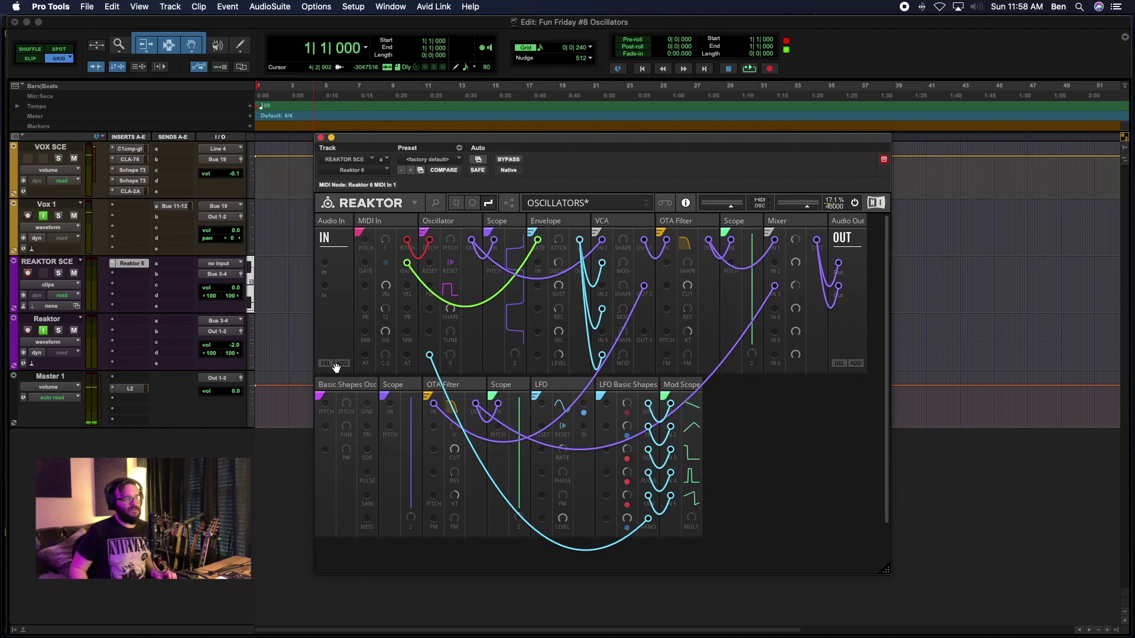
Step: Patch the Basic Shapes Oscillator's sine output into the adjacent Scope, and replace that connection with its triangle output
{"action": "left_click", "coordinate": [396, 385]}
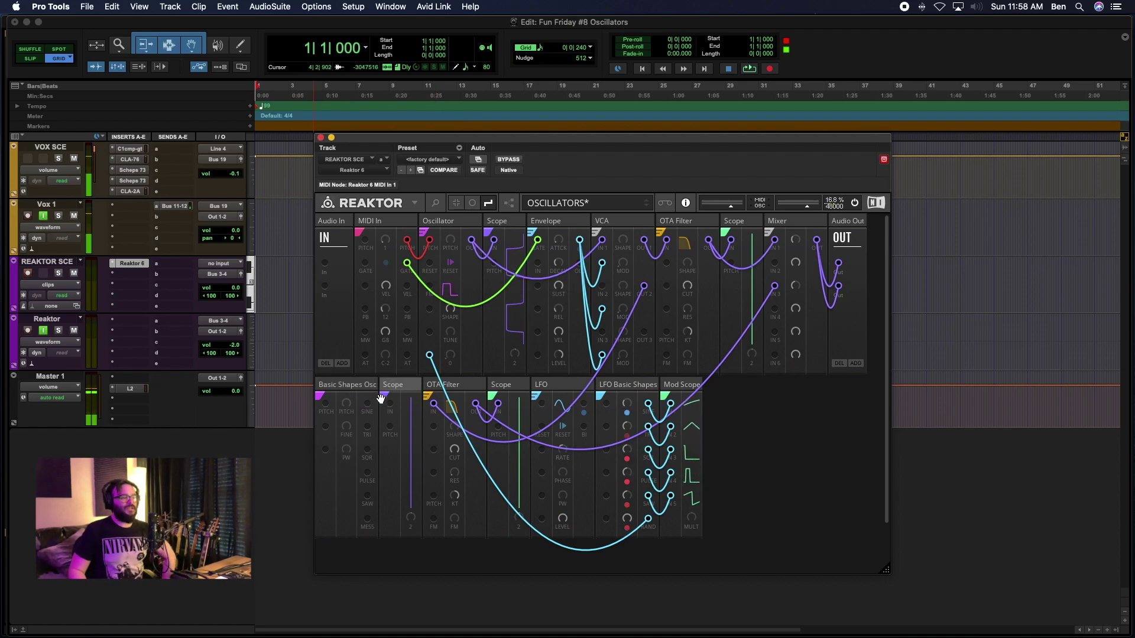
{"action": "left_click_drag", "start_coordinate": [367, 405], "coordinate": [390, 404]}
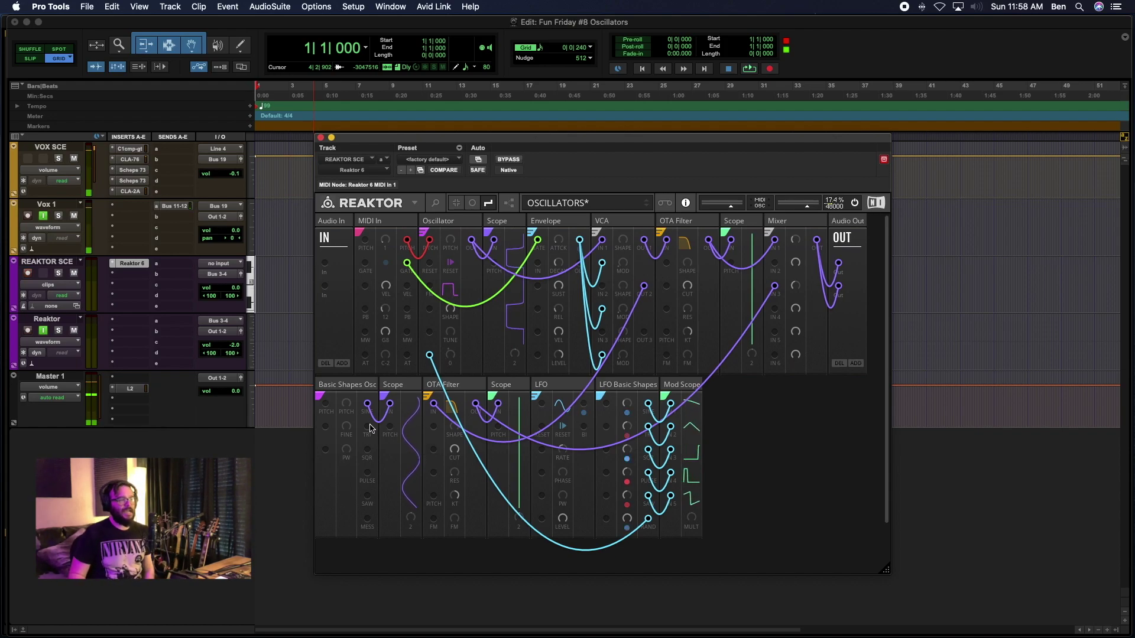
{"action": "left_click_drag", "start_coordinate": [367, 429], "coordinate": [389, 404]}
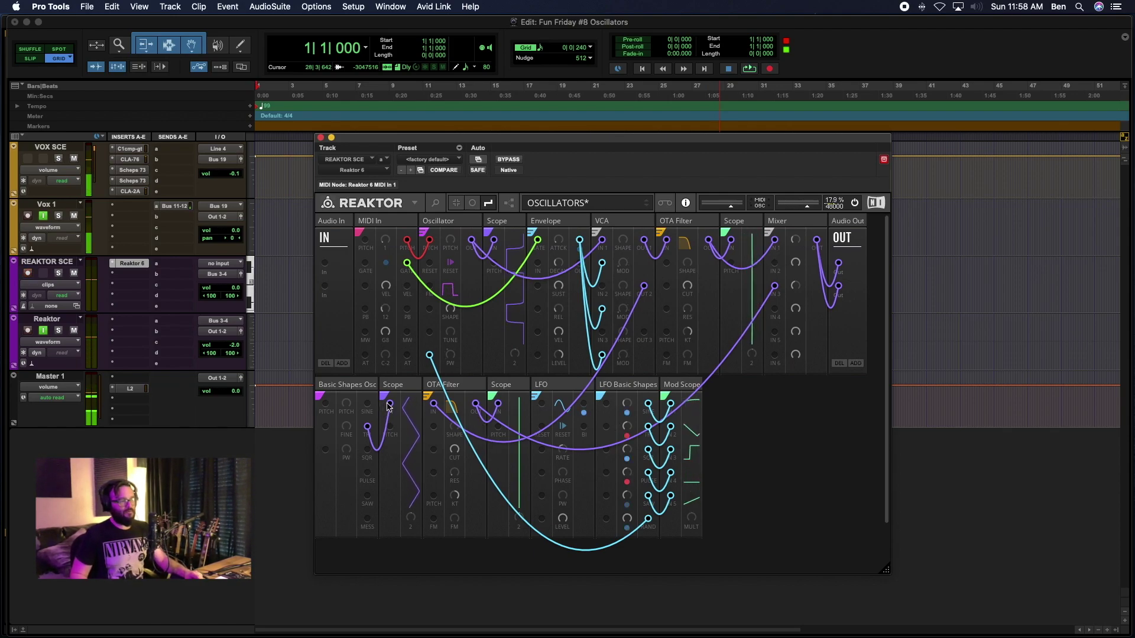
{"action": "left_click_drag", "start_coordinate": [367, 426], "coordinate": [496, 406]}
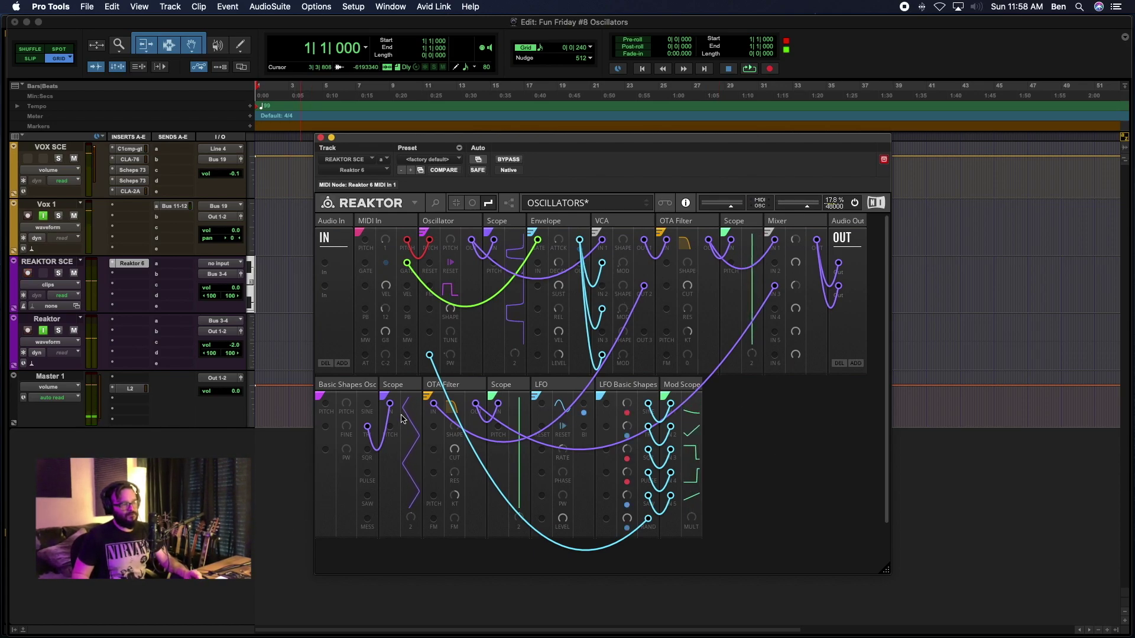
{"action": "left_click", "coordinate": [393, 384]}
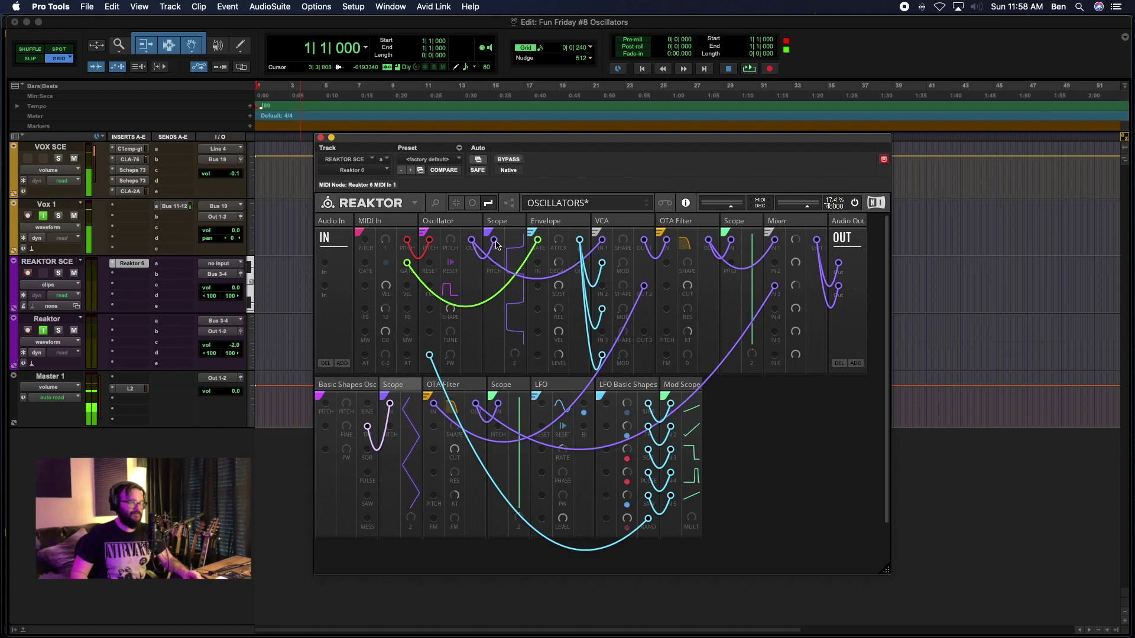
{"action": "left_click", "coordinate": [454, 222]}
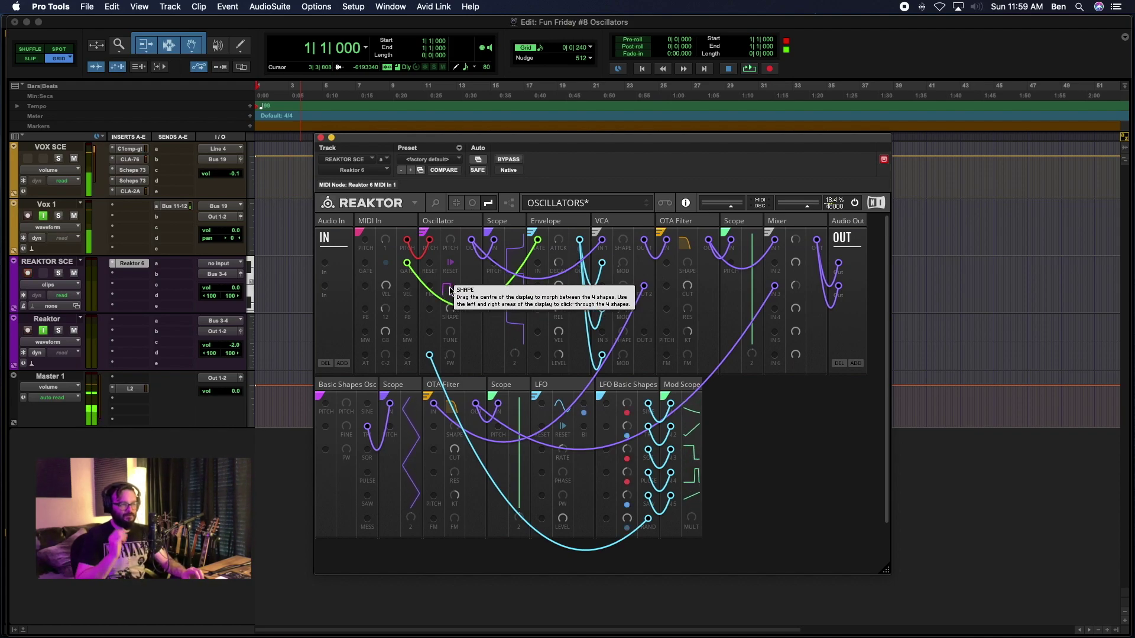
{"action": "left_click", "coordinate": [449, 226]}
{"action": "left_click", "coordinate": [487, 226]}
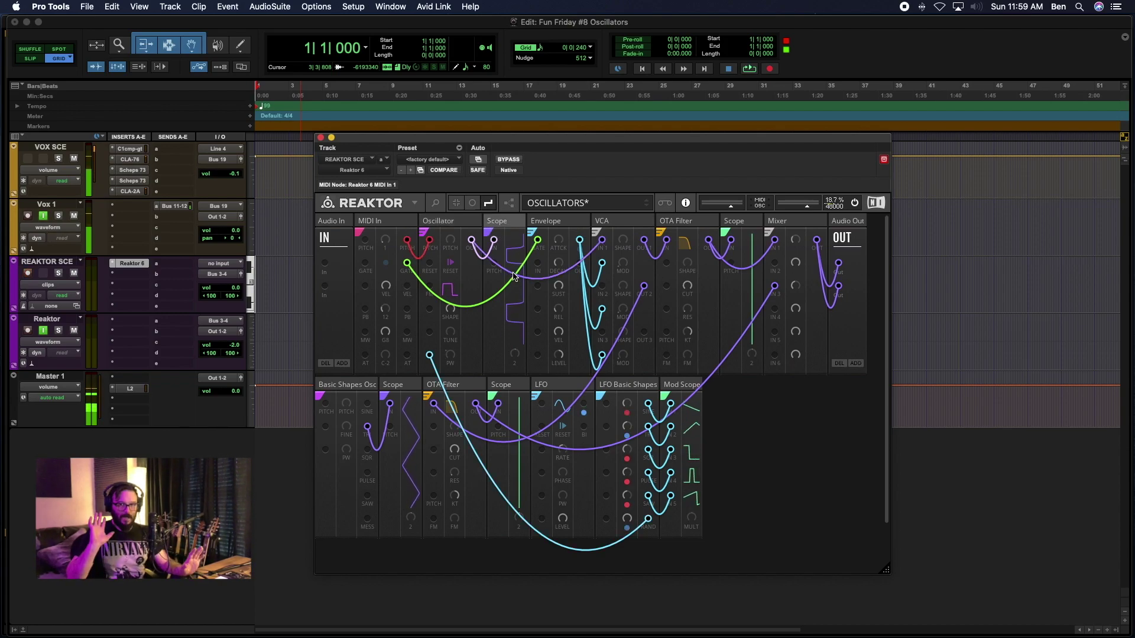
{"action": "left_click", "coordinate": [457, 225]}
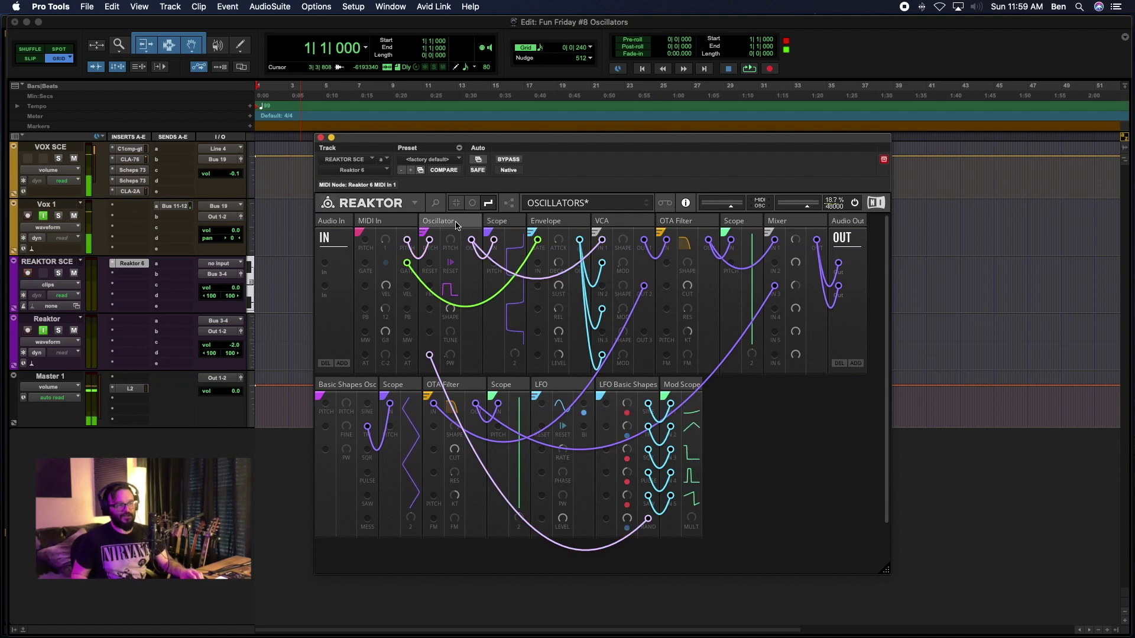
{"action": "mouse_move", "coordinate": [622, 223]}
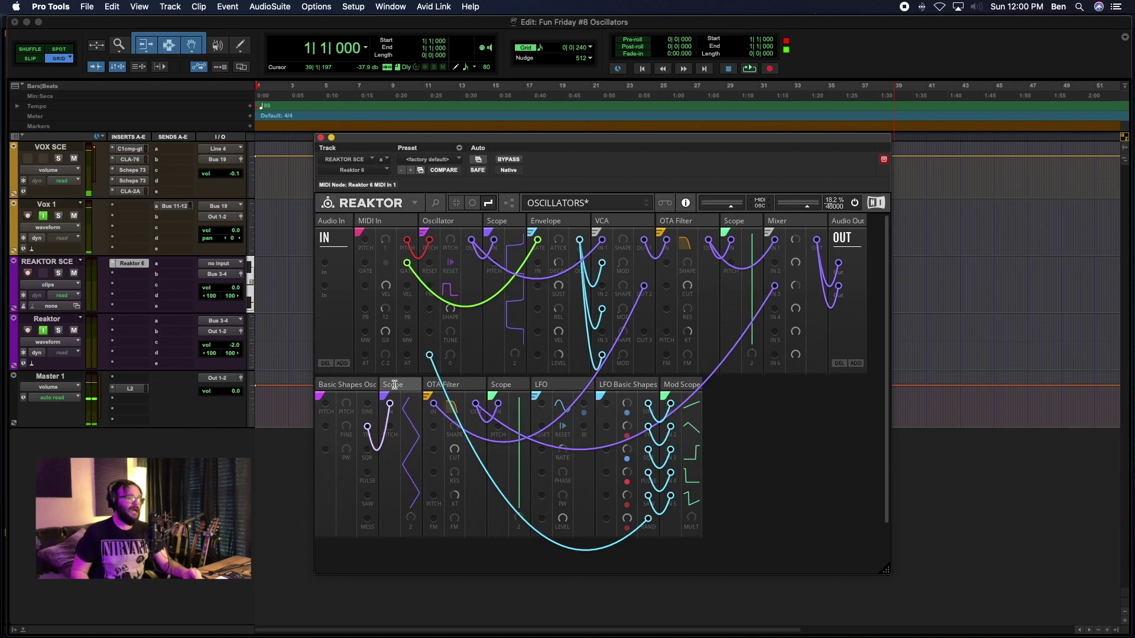
Step: Search the blocks for "nano scope" and add the Toy Box Nano Pack's UTL-Nano Scopes block to the lower row
{"action": "double_click", "coordinate": [834, 465]}
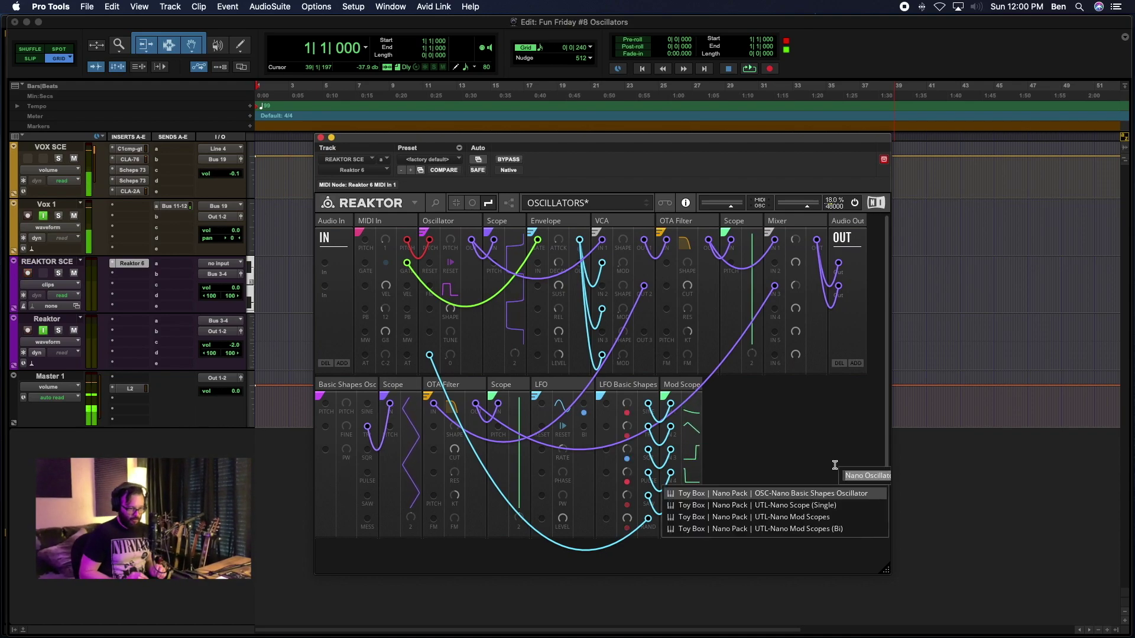
{"action": "double_click", "coordinate": [788, 445]}
{"action": "type", "text": "nan"}
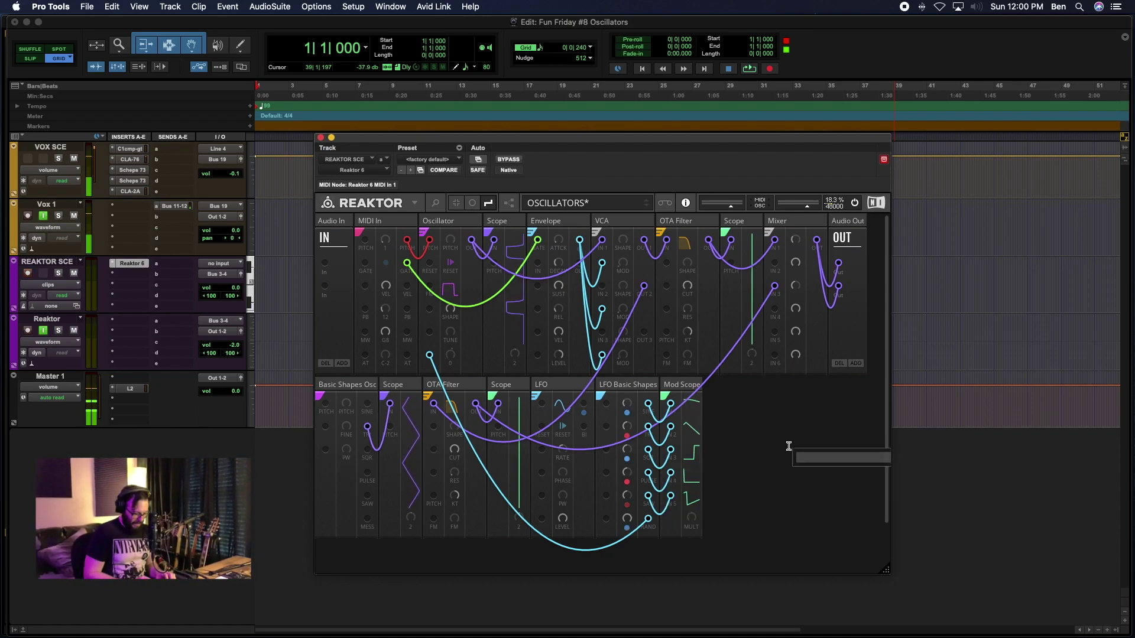
{"action": "type", "text": "o "}
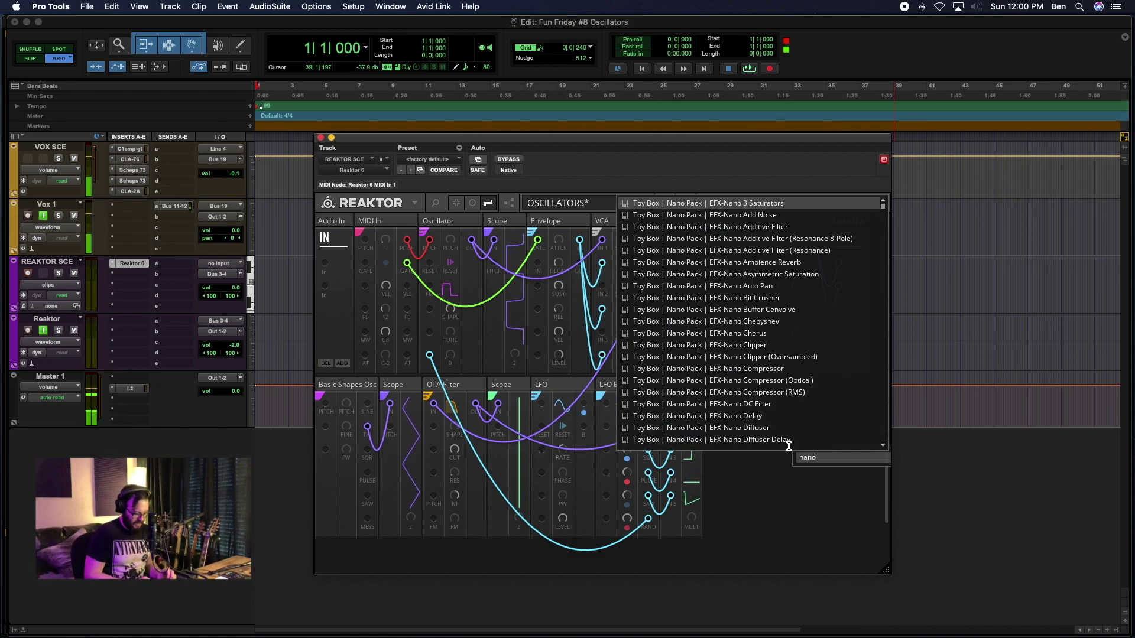
{"action": "type", "text": "scope"}
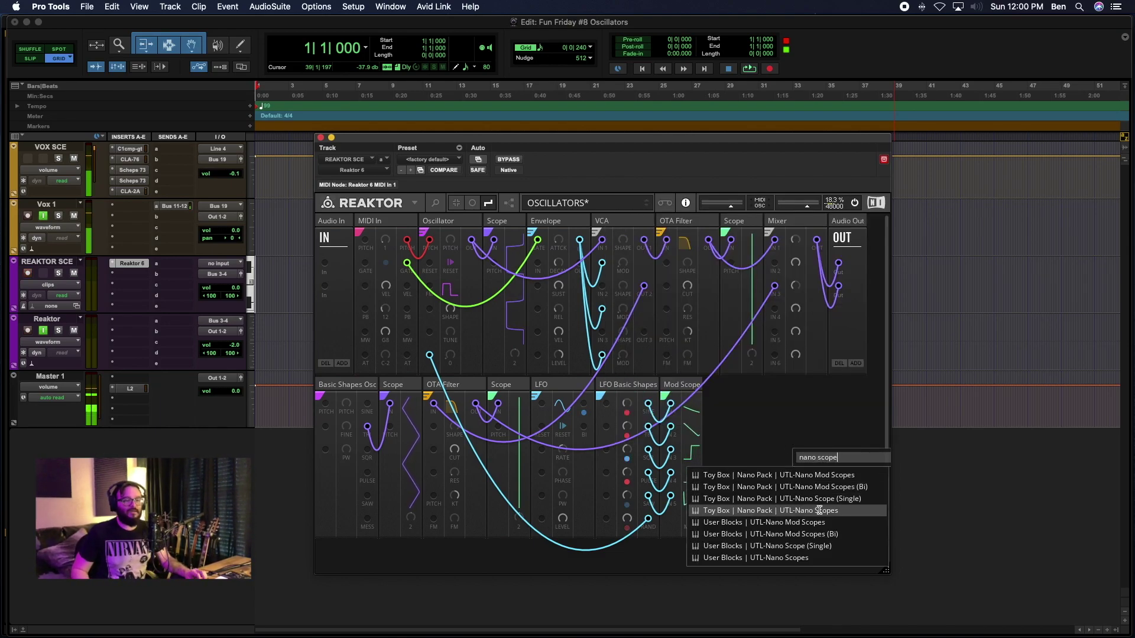
{"action": "left_click", "coordinate": [826, 511]}
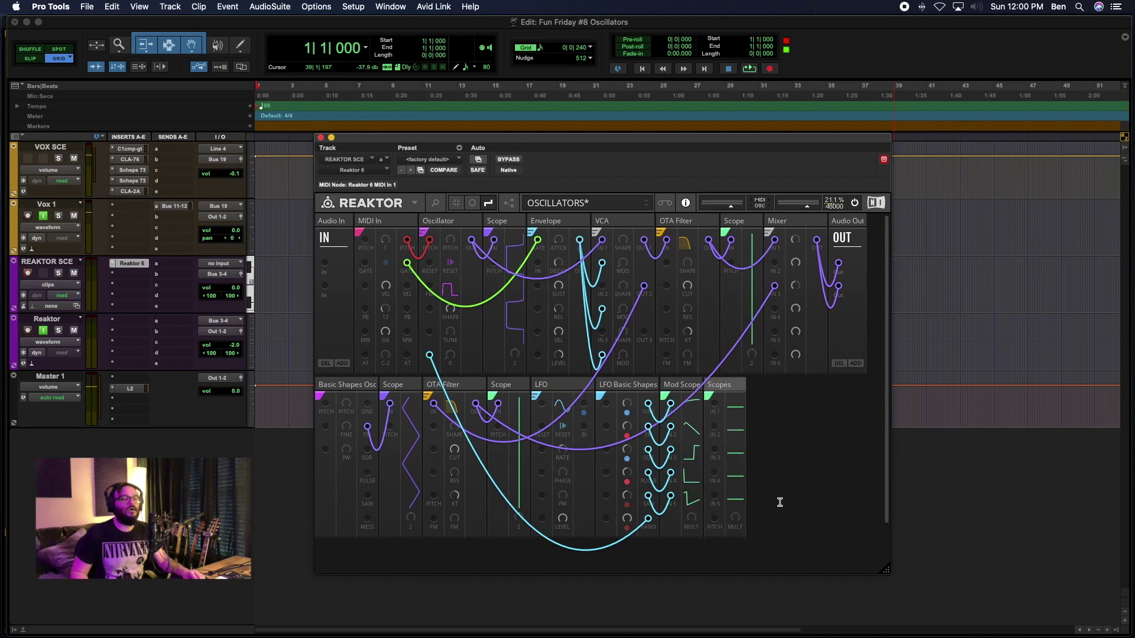
Step: Place the Scopes block beside the Basic Shapes Oscillator and patch the sine, triangle, square, pulse and saw outputs into its five inputs
{"action": "mouse_move", "coordinate": [724, 386]}
{"action": "left_mouse_down"}
{"action": "mouse_move", "coordinate": [390, 385]}
{"action": "mouse_move", "coordinate": [389, 523]}
{"action": "left_mouse_up"}
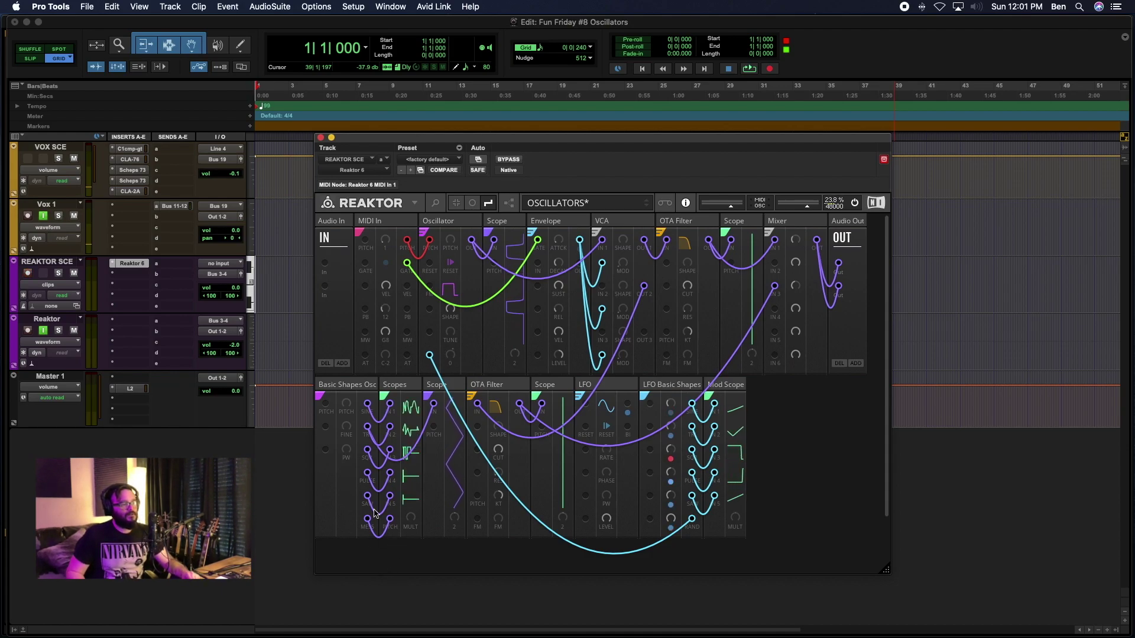
{"action": "left_click_drag", "start_coordinate": [387, 520], "coordinate": [383, 549]}
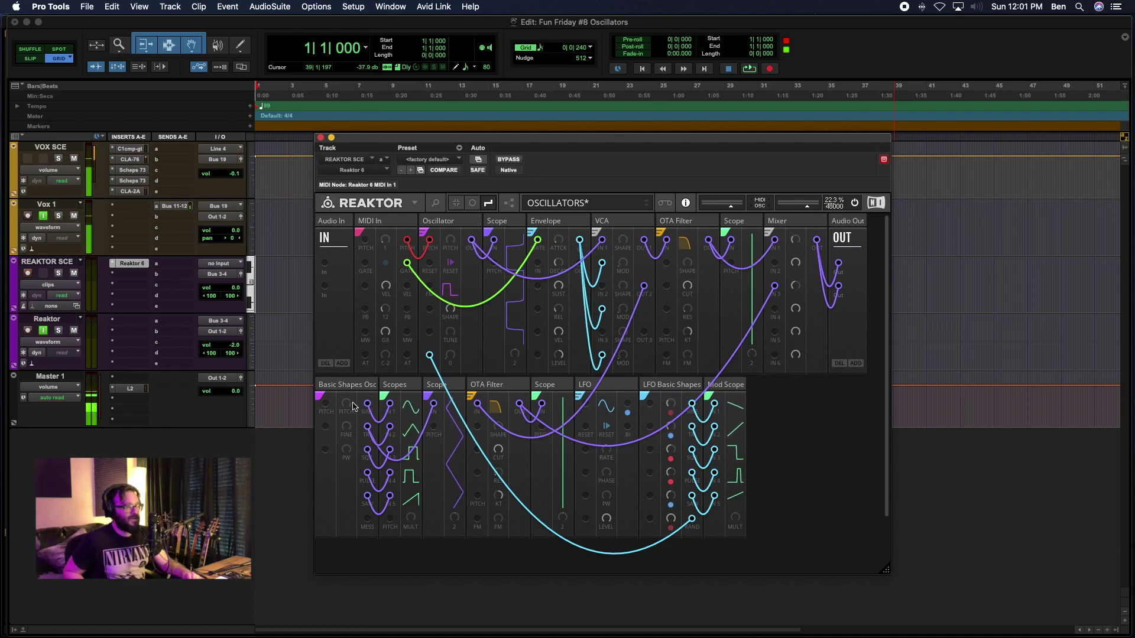
Step: Sweep the Basic Shapes Oscillator's pulse width control to vary its pulse wave
{"action": "mouse_move", "coordinate": [348, 450]}
{"action": "left_mouse_down"}
{"action": "mouse_move", "coordinate": [351, 418]}
{"action": "mouse_move", "coordinate": [355, 493]}
{"action": "mouse_move", "coordinate": [343, 384]}
{"action": "mouse_move", "coordinate": [346, 506]}
{"action": "mouse_move", "coordinate": [338, 402]}
{"action": "left_mouse_up"}
{"action": "mouse_move", "coordinate": [346, 508]}
{"action": "left_mouse_down"}
{"action": "mouse_move", "coordinate": [340, 333]}
{"action": "mouse_move", "coordinate": [348, 503]}
{"action": "left_mouse_up"}
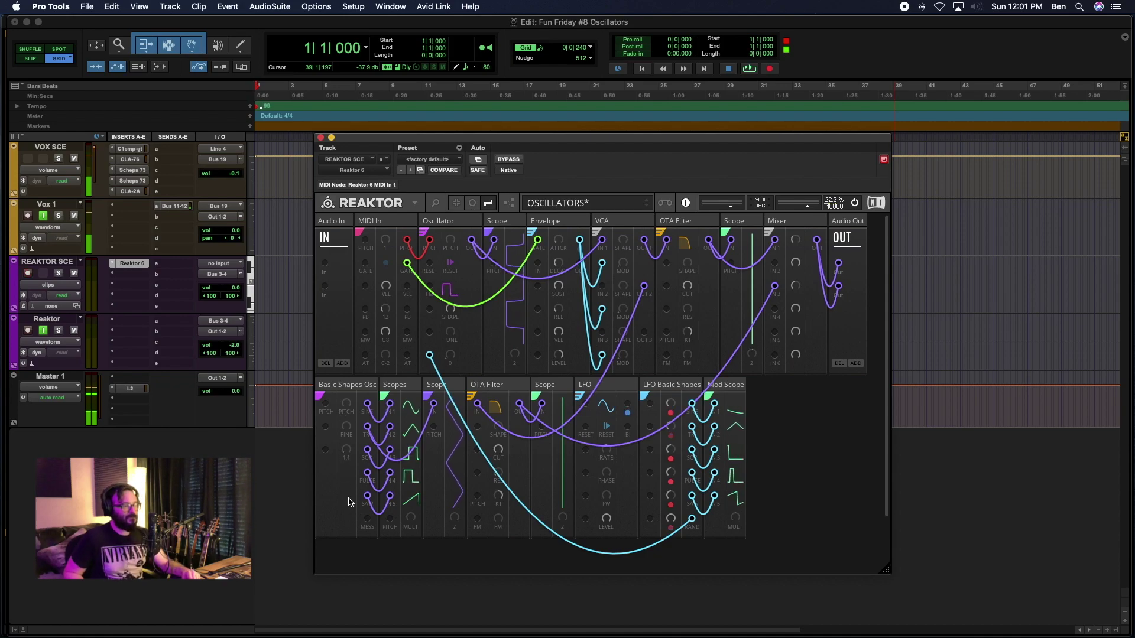
{"action": "left_click_drag", "start_coordinate": [345, 403], "coordinate": [352, 505]}
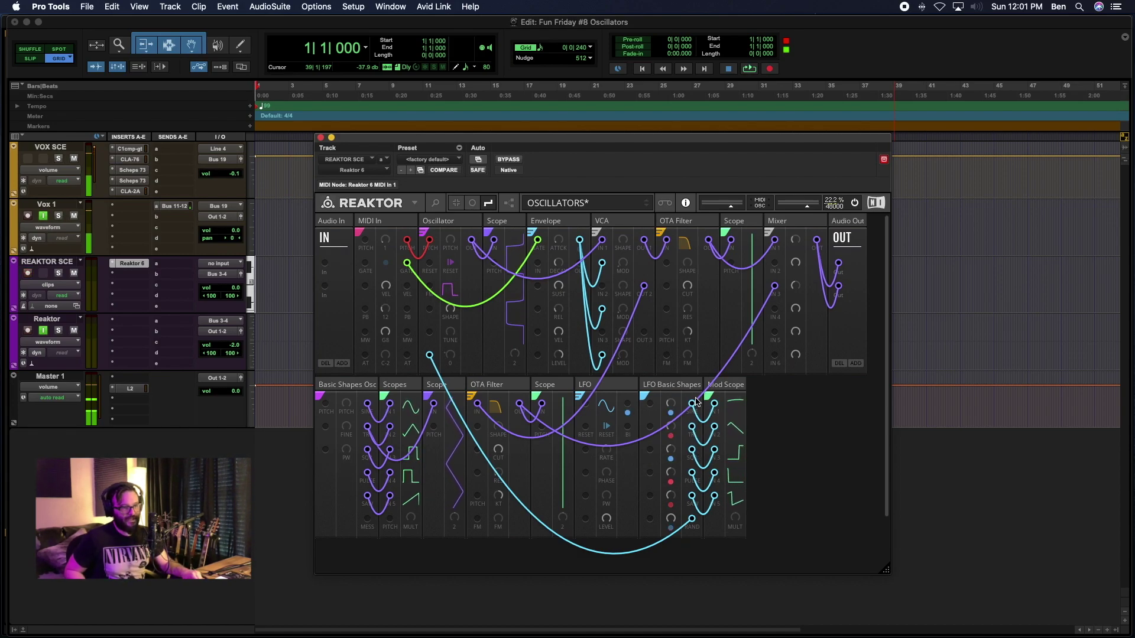
Step: Patch the LFO Basic Shapes random output into the Basic Shapes Oscillator's PW input, color the wire blue, and enlarge the plugin window
{"action": "left_click_drag", "start_coordinate": [690, 518], "coordinate": [325, 450]}
{"action": "right_click", "coordinate": [327, 454]}
{"action": "mouse_move", "coordinate": [357, 459]}
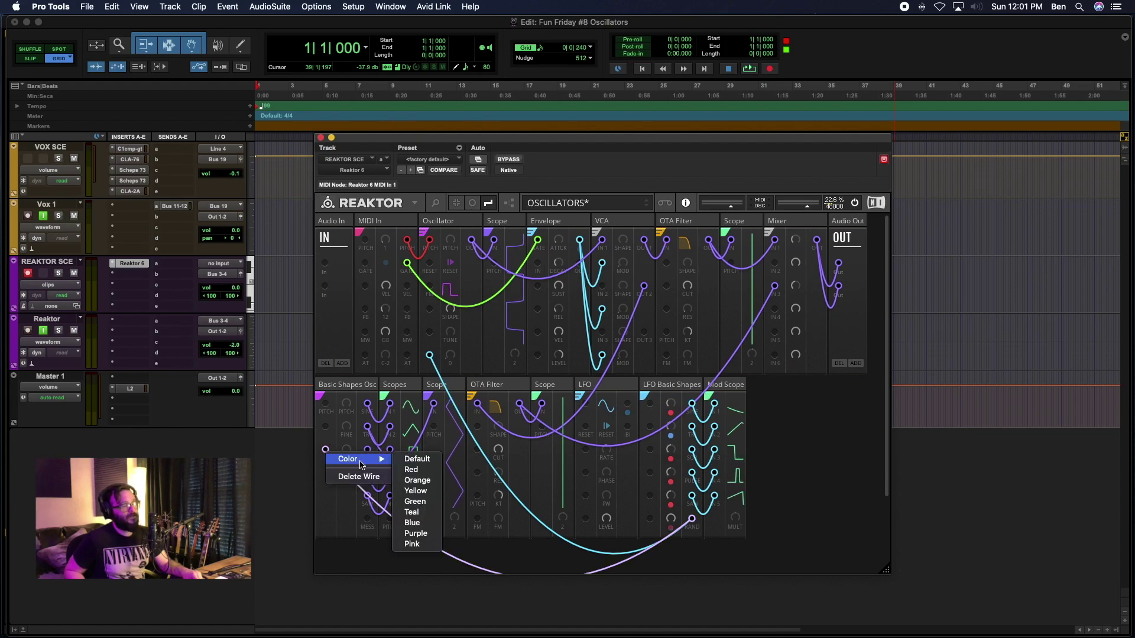
{"action": "left_click", "coordinate": [434, 523]}
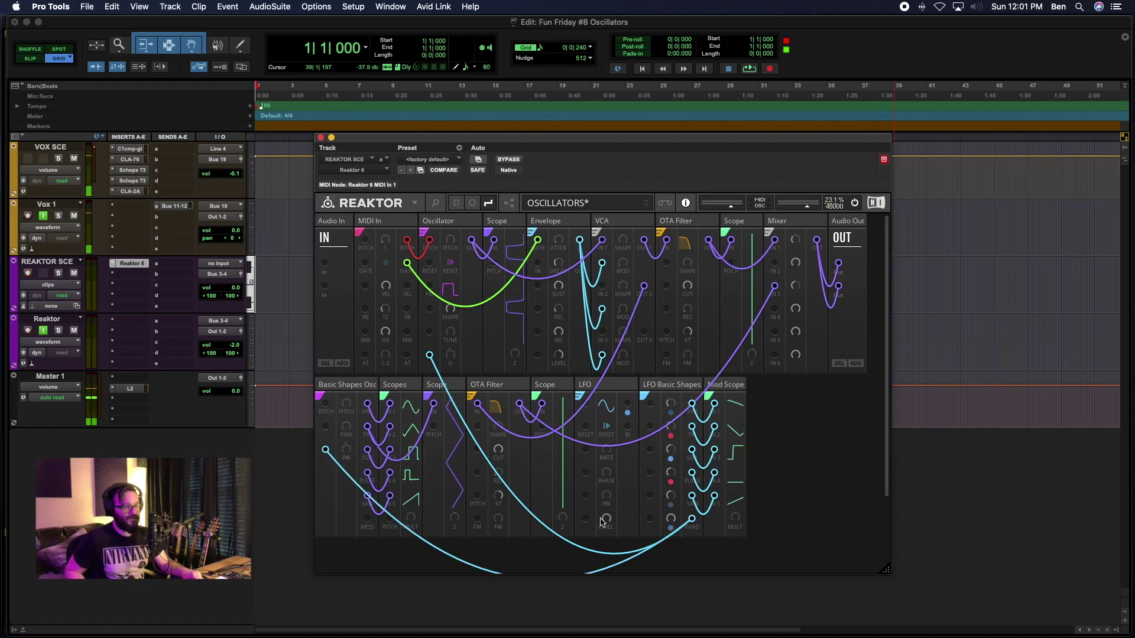
{"action": "left_click_drag", "start_coordinate": [886, 572], "coordinate": [894, 591]}
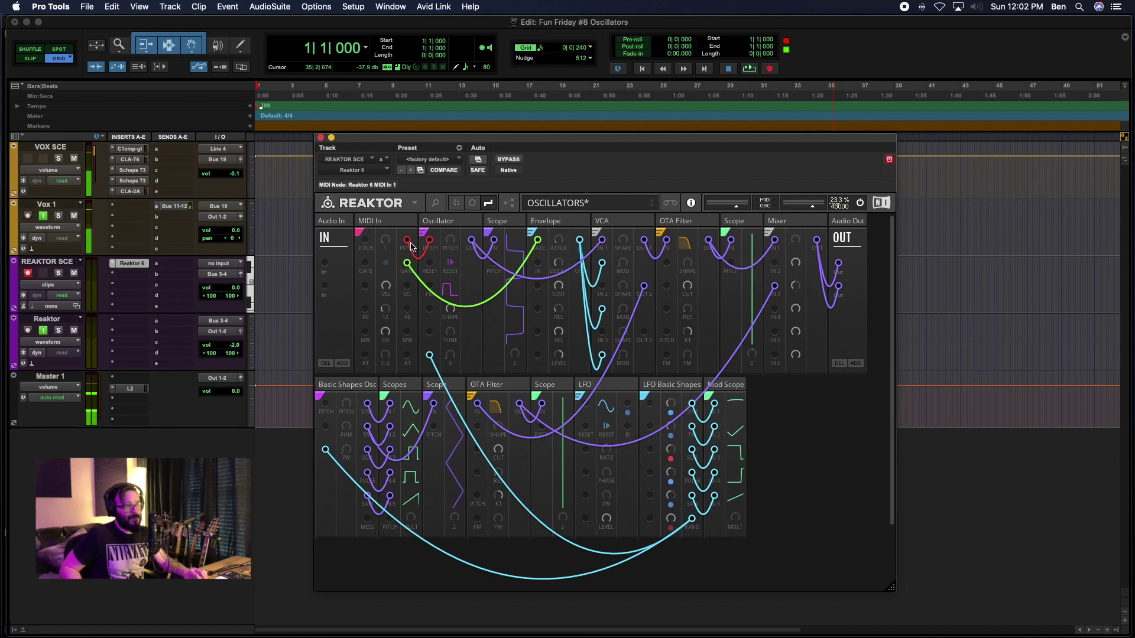
Step: Patch the MIDI In pitch output into the Basic Shapes Oscillator's pitch input and color the wire red
{"action": "left_click_drag", "start_coordinate": [406, 240], "coordinate": [325, 404]}
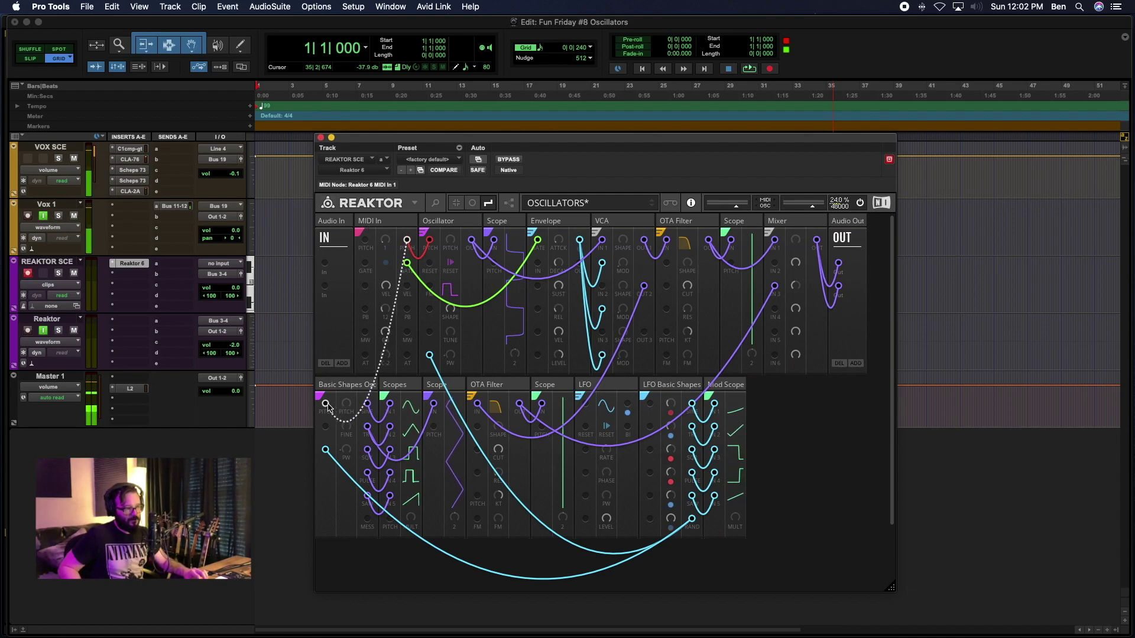
{"action": "right_click", "coordinate": [329, 408]}
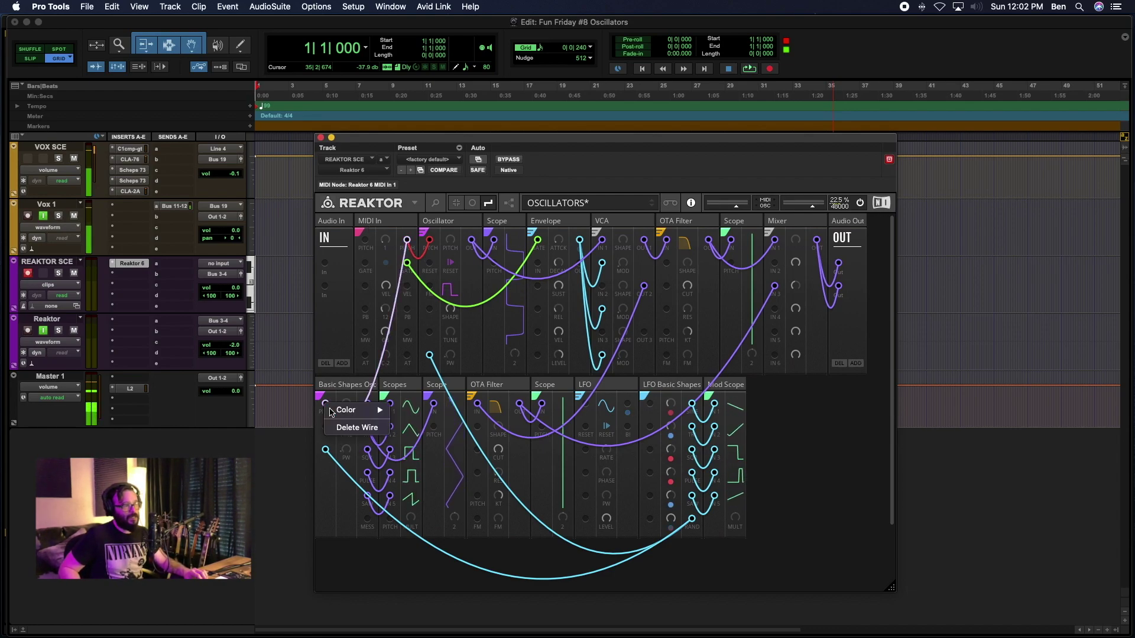
{"action": "mouse_move", "coordinate": [373, 410]}
{"action": "left_click", "coordinate": [409, 421]}
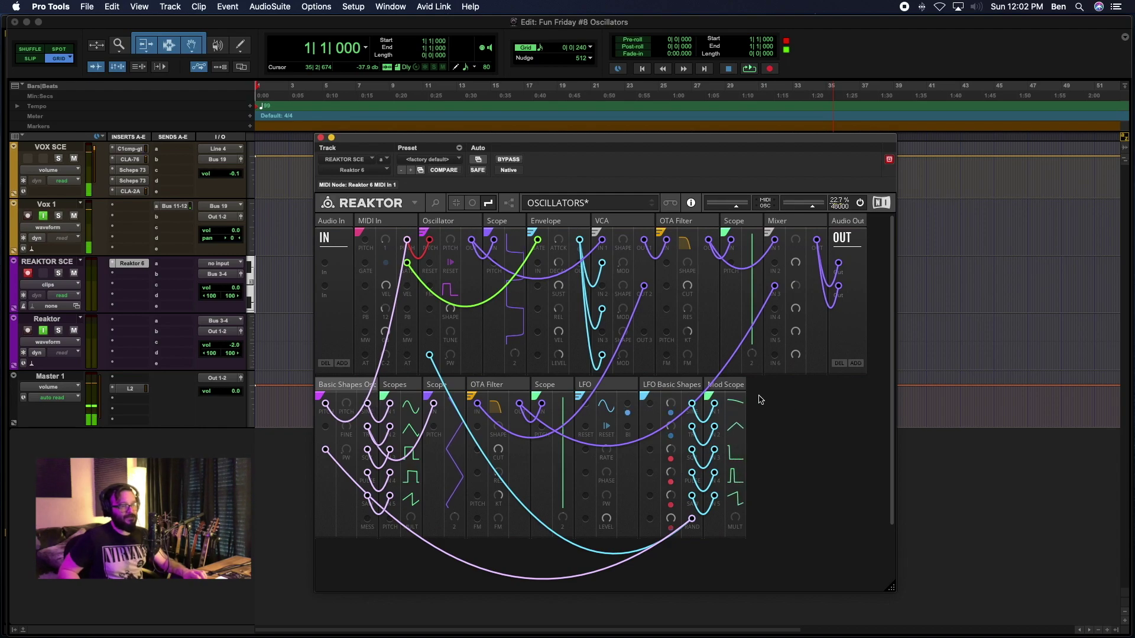
Step: Add the Toy Box Nano Pack UTL-Nano Mixer and place it directly after the Scopes block in the lower row
{"action": "double_click", "coordinate": [795, 414]}
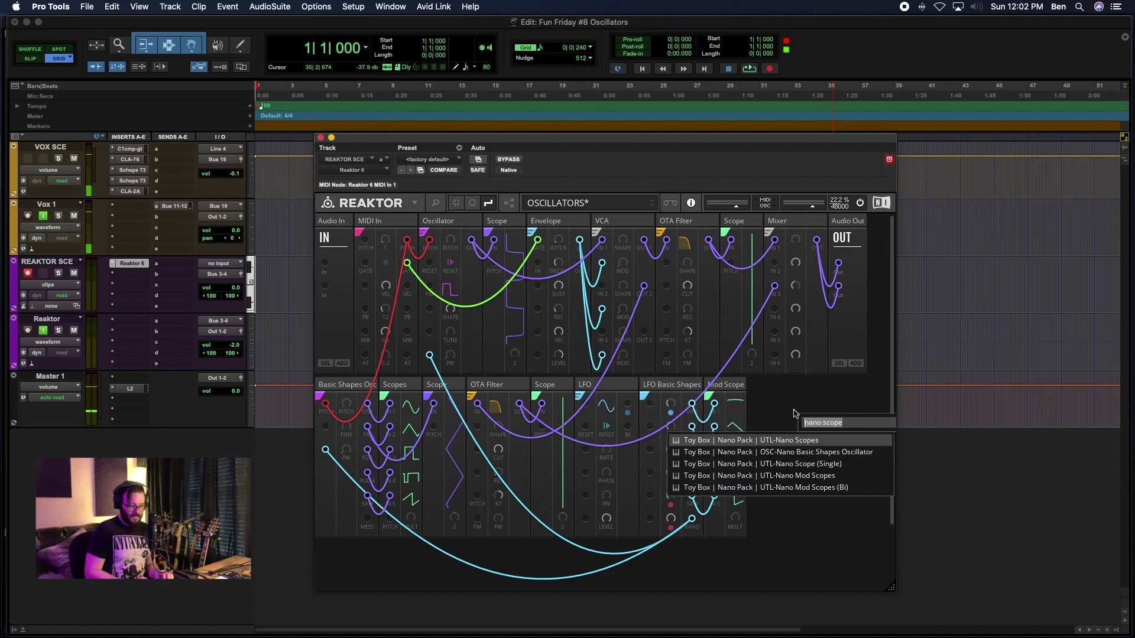
{"action": "type", "text": "Nano Mixer"}
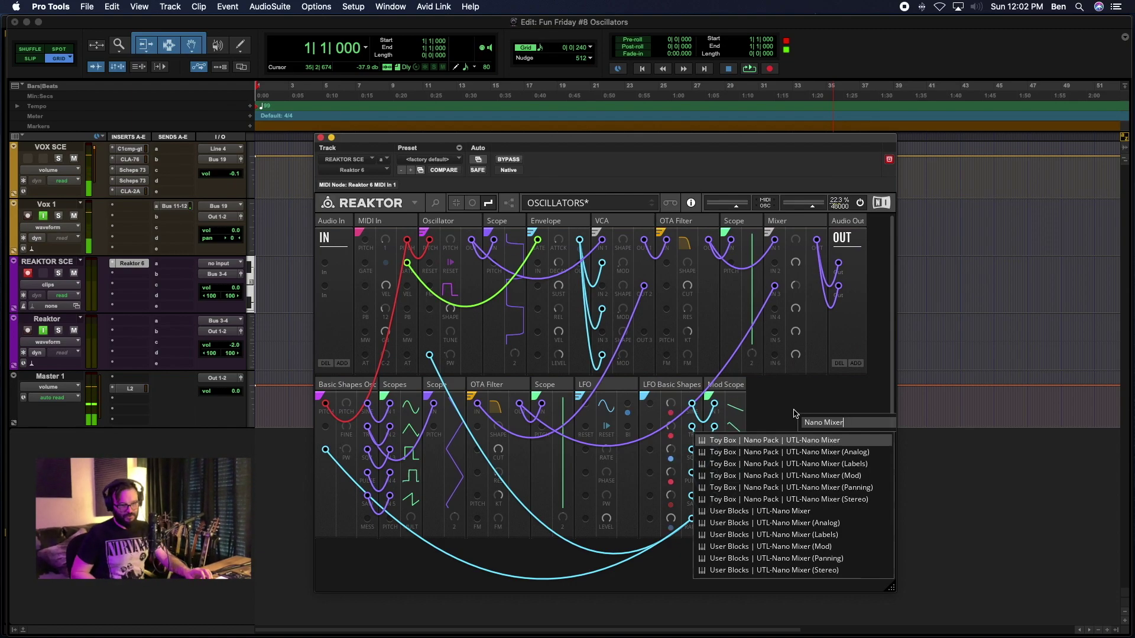
{"action": "key", "text": "Down"}
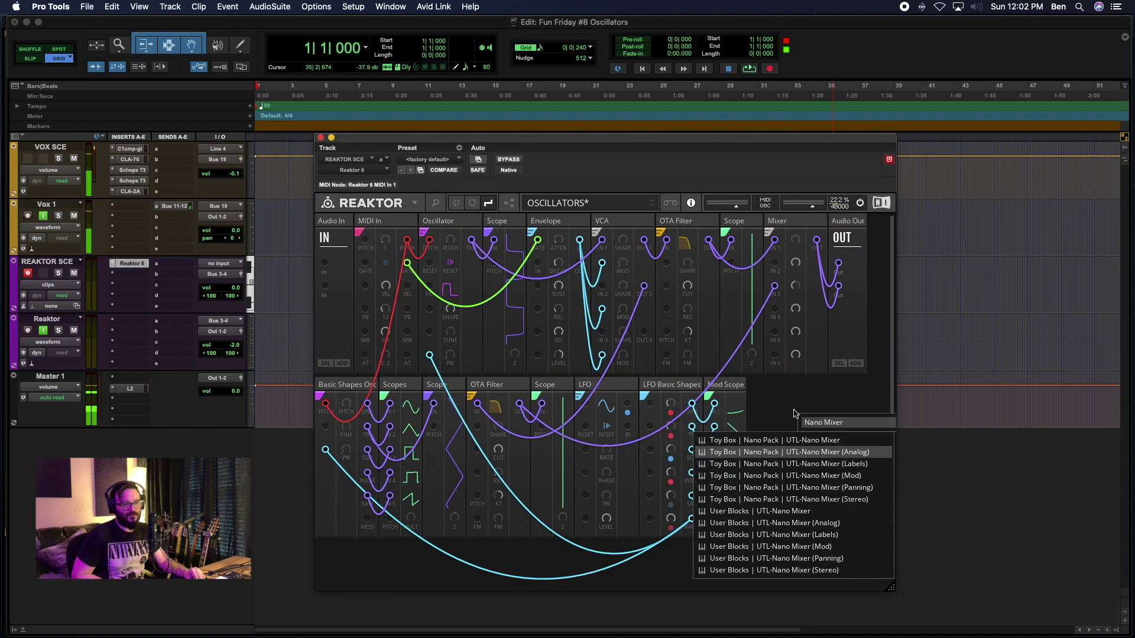
{"action": "key", "text": "Up"}
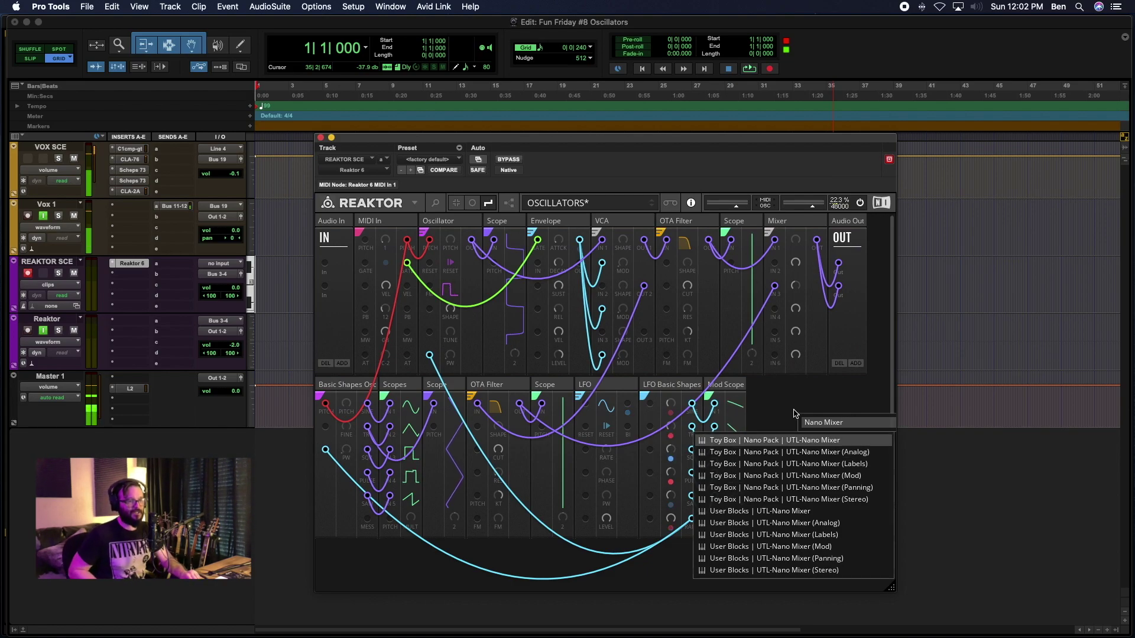
{"action": "key", "text": "Return"}
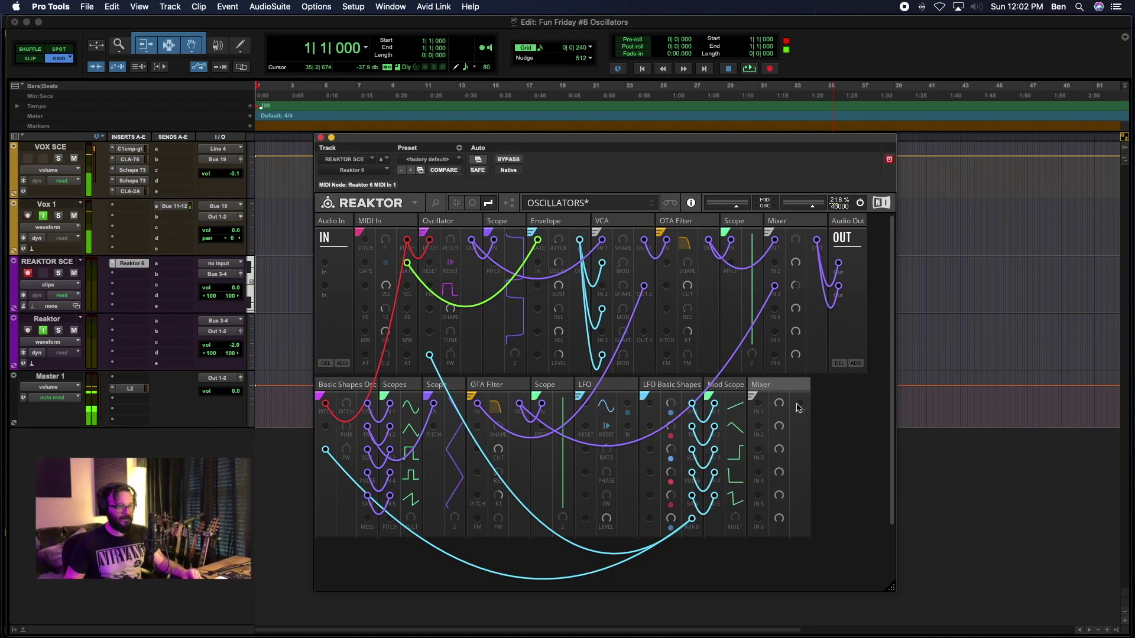
{"action": "left_click_drag", "start_coordinate": [767, 386], "coordinate": [434, 404]}
Step: Patch the Basic Shapes Oscillator's sine, triangle, square, pulse and saw outputs into the adjacent Mixer's IN 1 to IN 5, using purple wires
{"action": "right_click", "coordinate": [421, 415]}
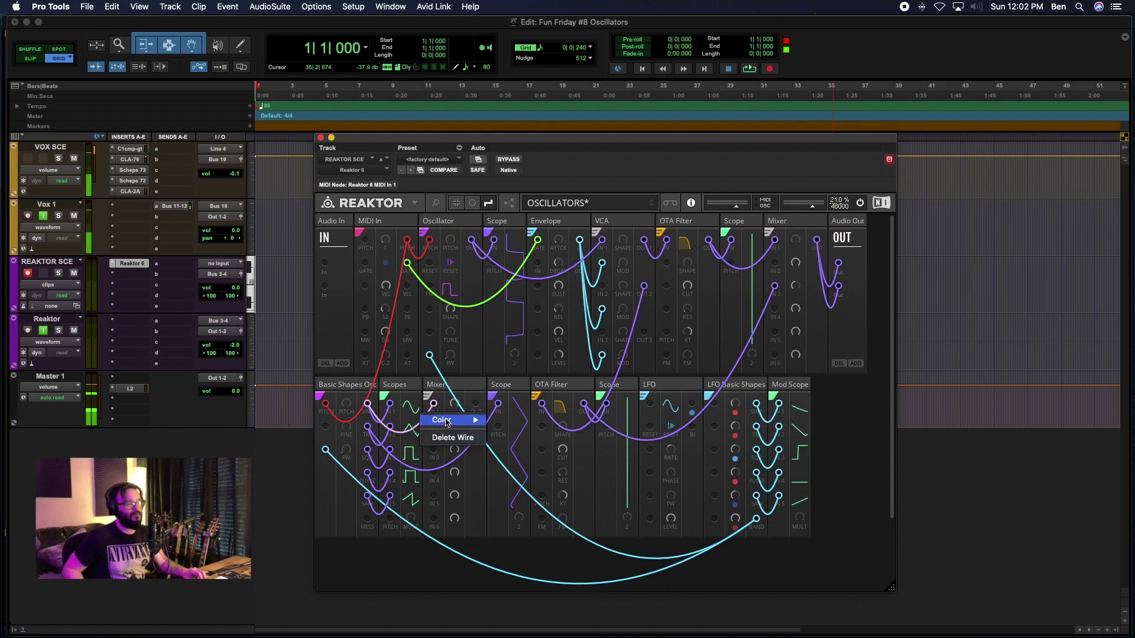
{"action": "mouse_move", "coordinate": [446, 419]}
{"action": "left_click", "coordinate": [506, 506]}
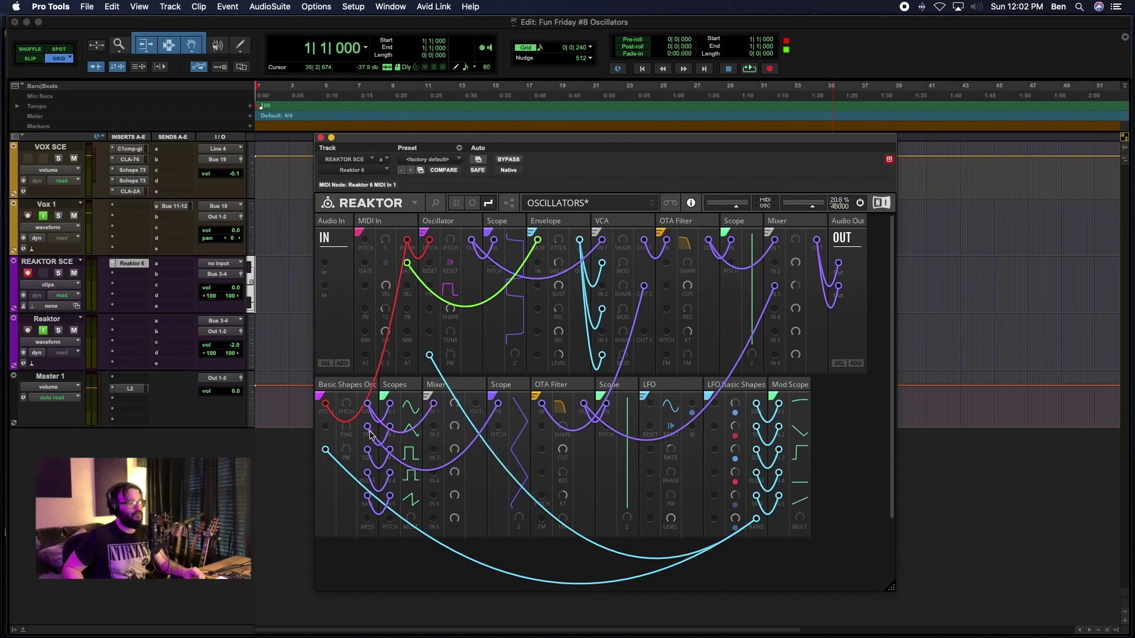
{"action": "left_click_drag", "start_coordinate": [367, 426], "coordinate": [434, 427]}
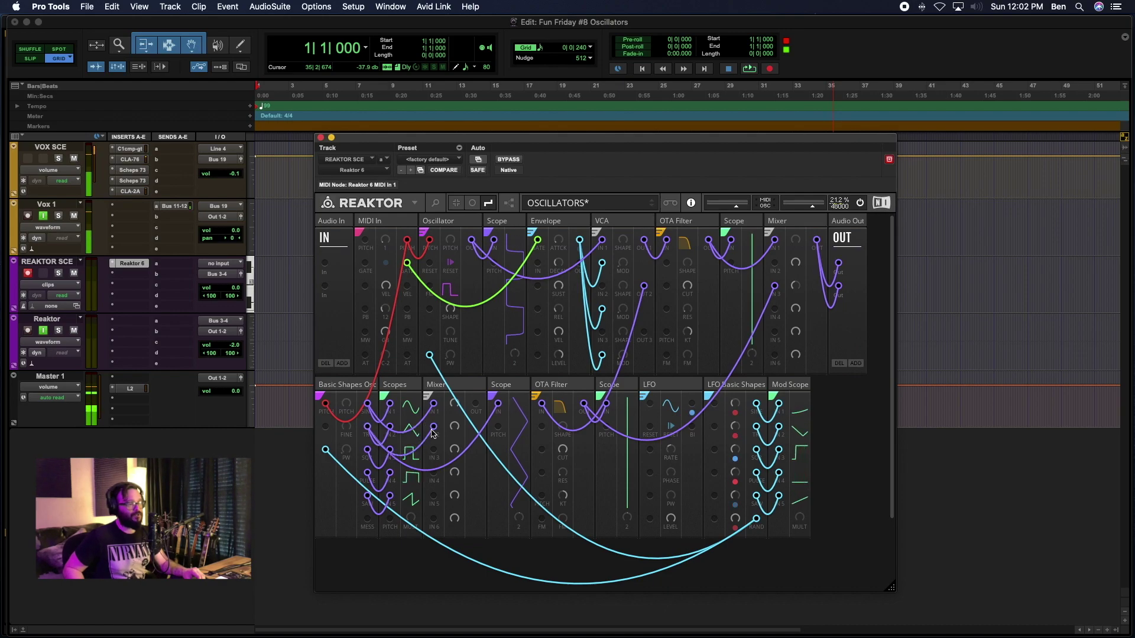
{"action": "left_click_drag", "start_coordinate": [367, 449], "coordinate": [434, 450]}
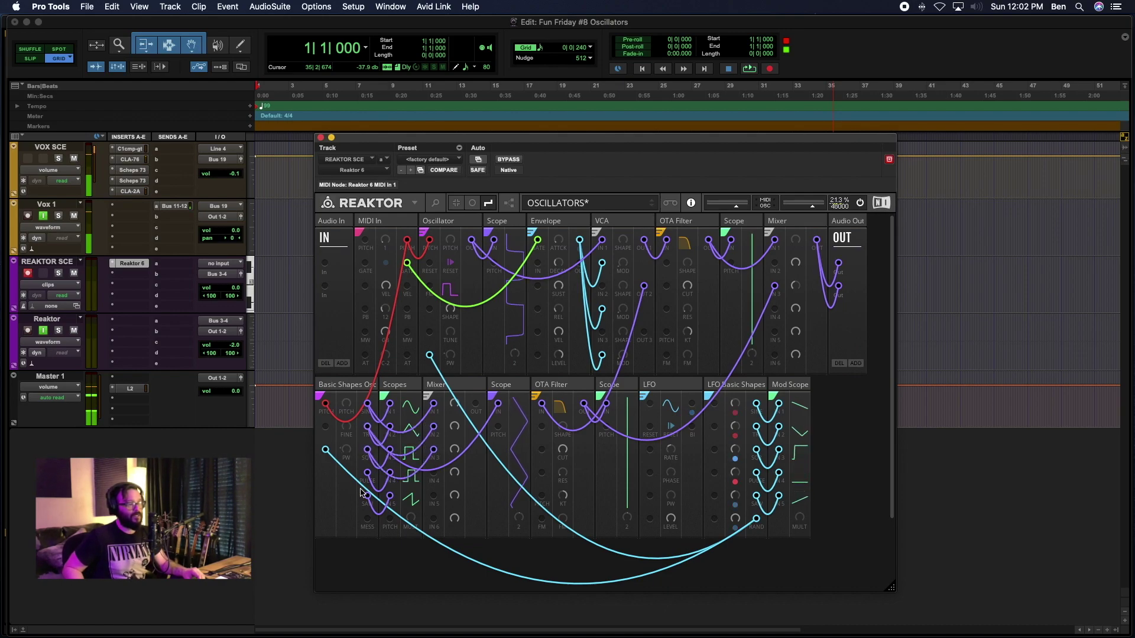
{"action": "left_click_drag", "start_coordinate": [367, 473], "coordinate": [434, 472]}
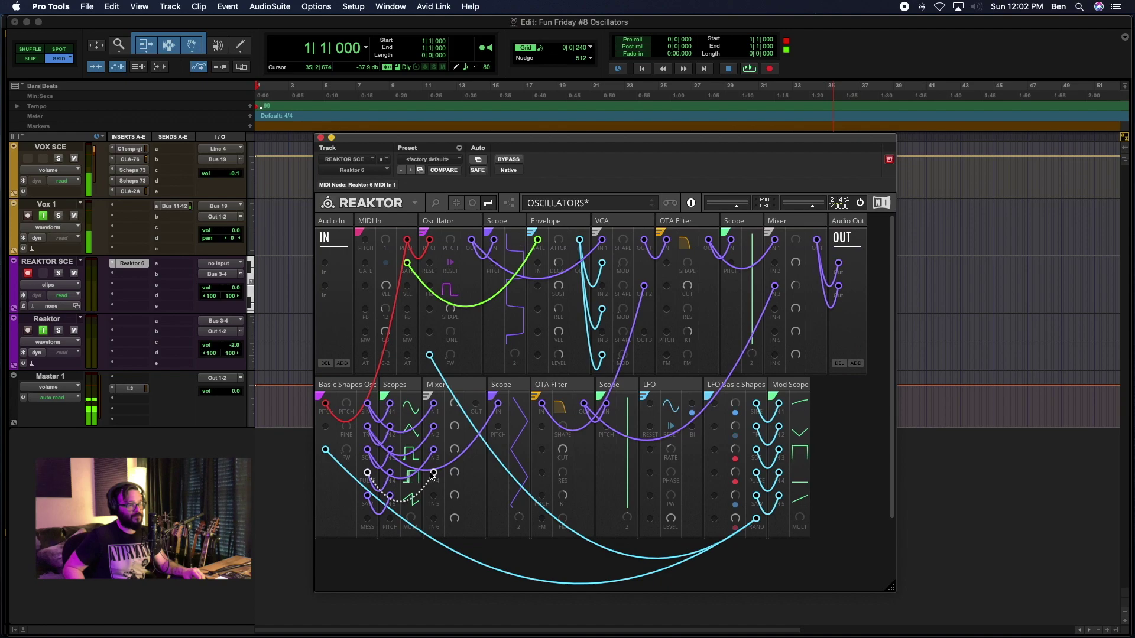
{"action": "left_click_drag", "start_coordinate": [367, 495], "coordinate": [433, 495]}
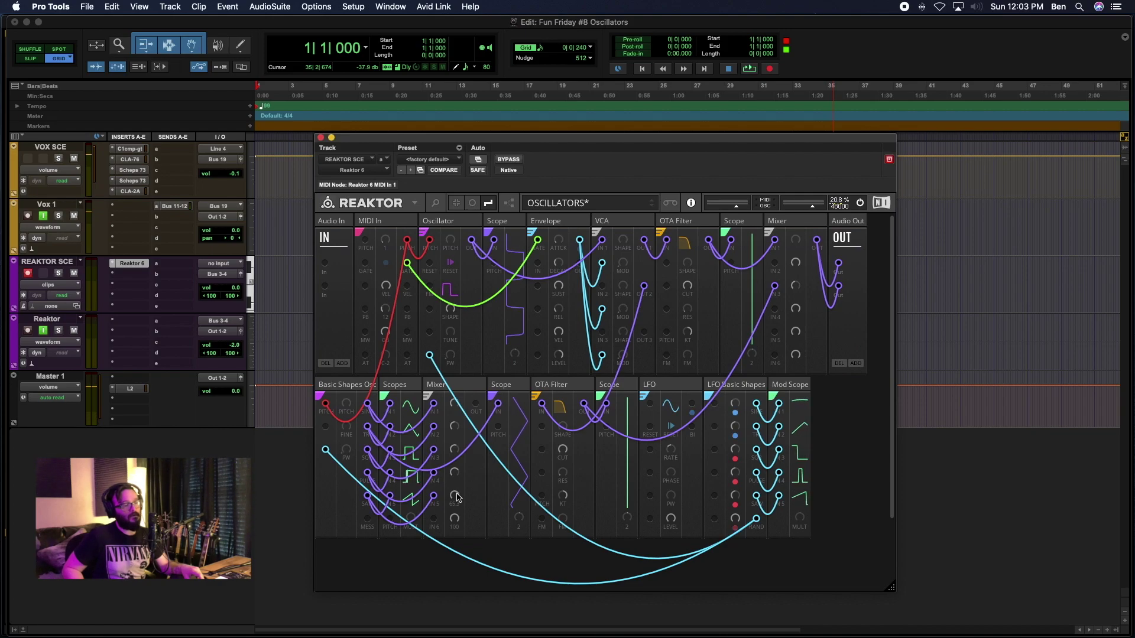
Step: Turn down the channel levels on the lower-row Mixer
{"action": "left_click_drag", "start_coordinate": [457, 520], "coordinate": [457, 587]}
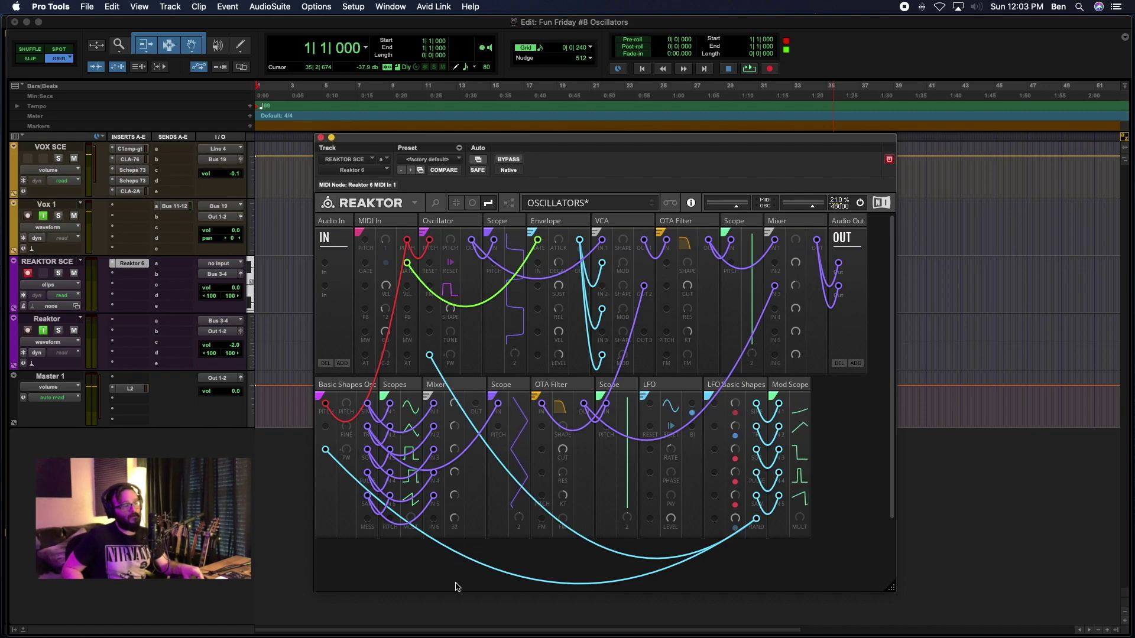
{"action": "left_click_drag", "start_coordinate": [455, 518], "coordinate": [458, 547]}
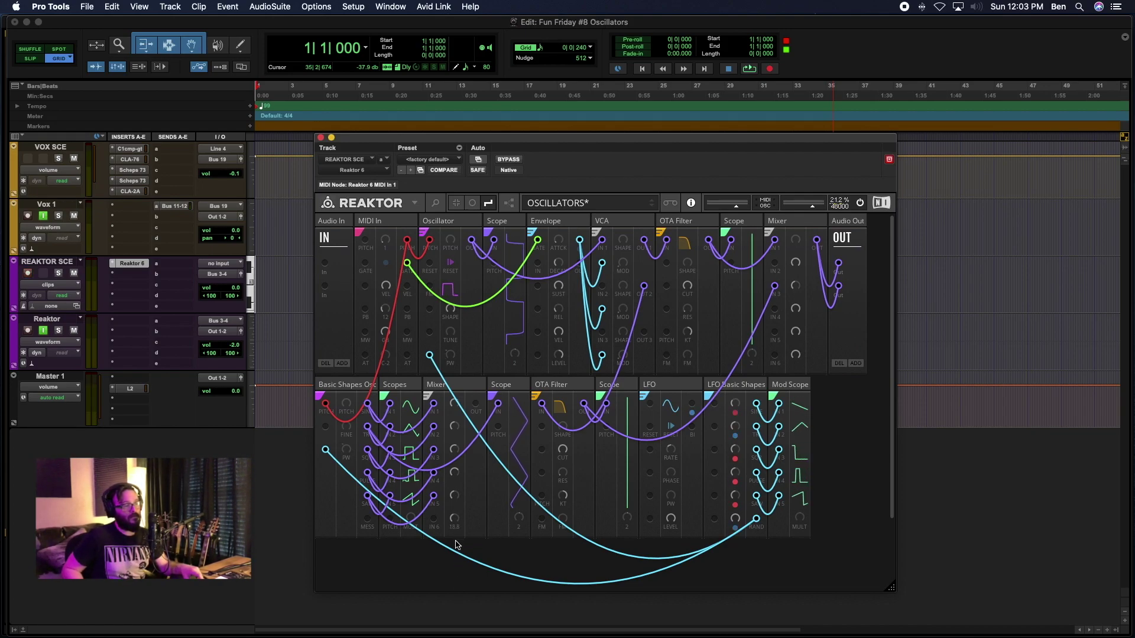
{"action": "left_click_drag", "start_coordinate": [449, 477], "coordinate": [451, 484]}
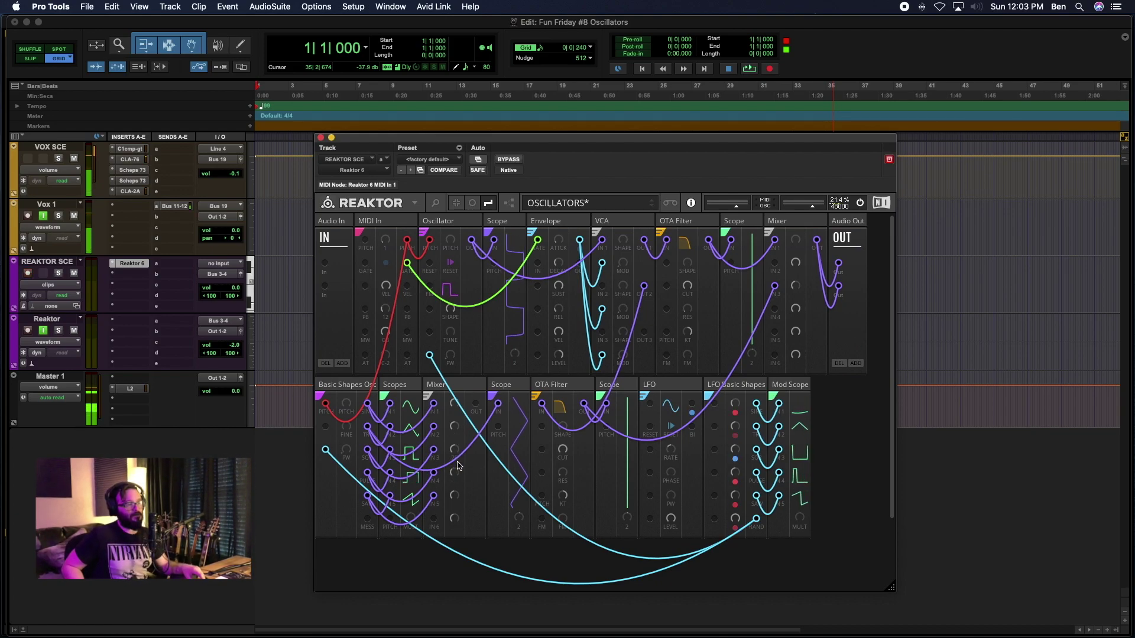
{"action": "left_click", "coordinate": [464, 384]}
{"action": "left_click", "coordinate": [873, 447]}
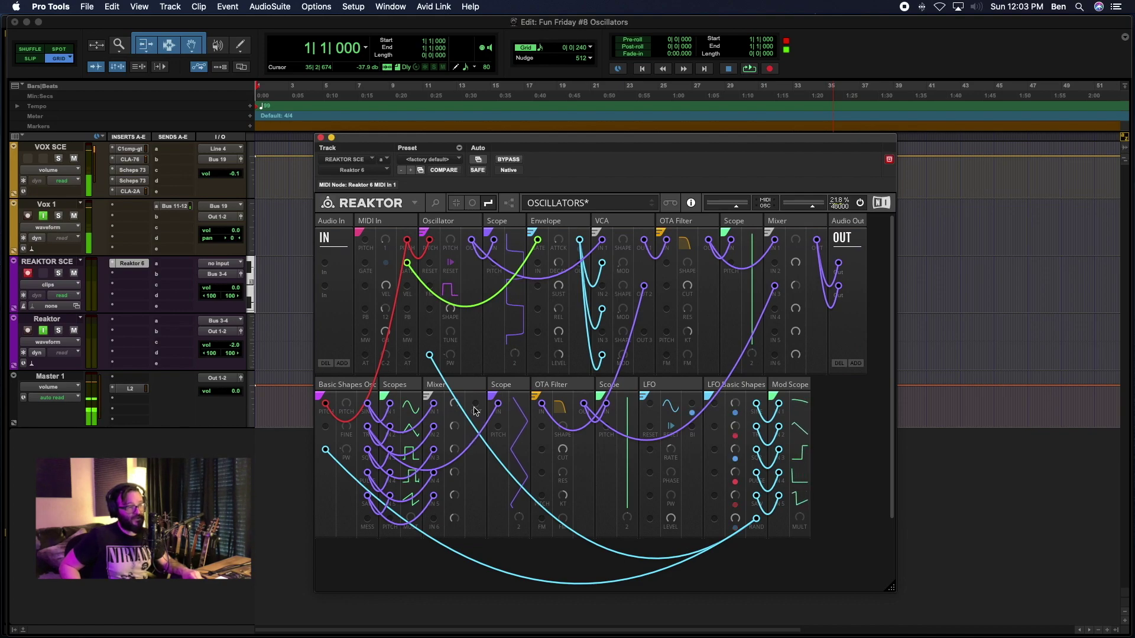
{"action": "left_click_drag", "start_coordinate": [476, 405], "coordinate": [603, 289]}
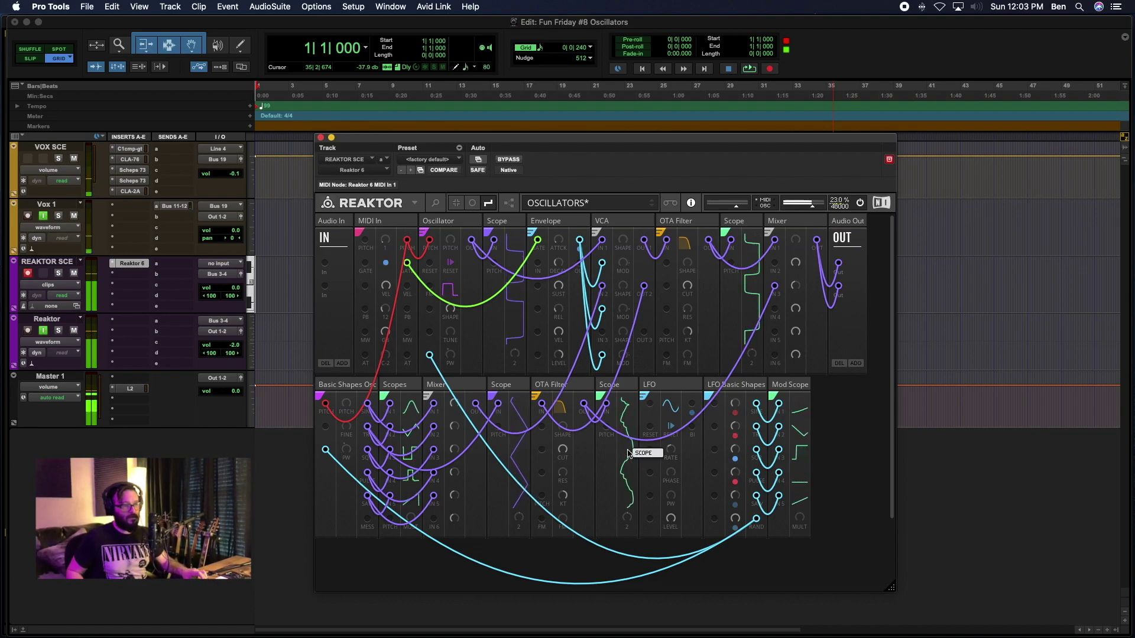
{"action": "left_click_drag", "start_coordinate": [454, 425], "coordinate": [481, 602]}
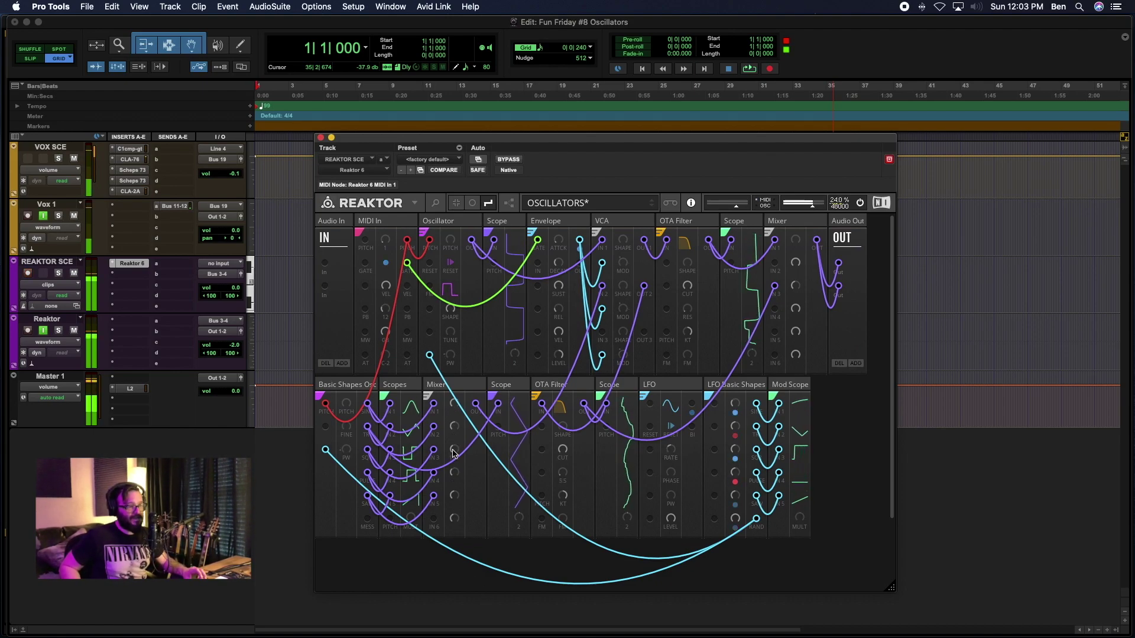
{"action": "left_click_drag", "start_coordinate": [454, 495], "coordinate": [465, 522]}
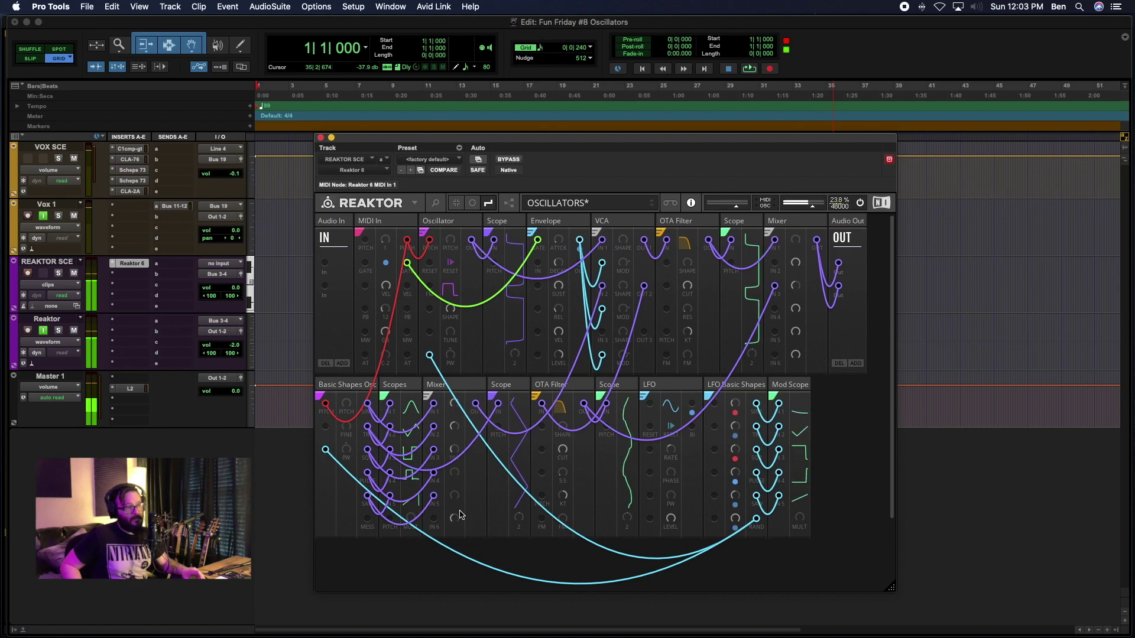
{"action": "left_click_drag", "start_coordinate": [475, 403], "coordinate": [497, 405]}
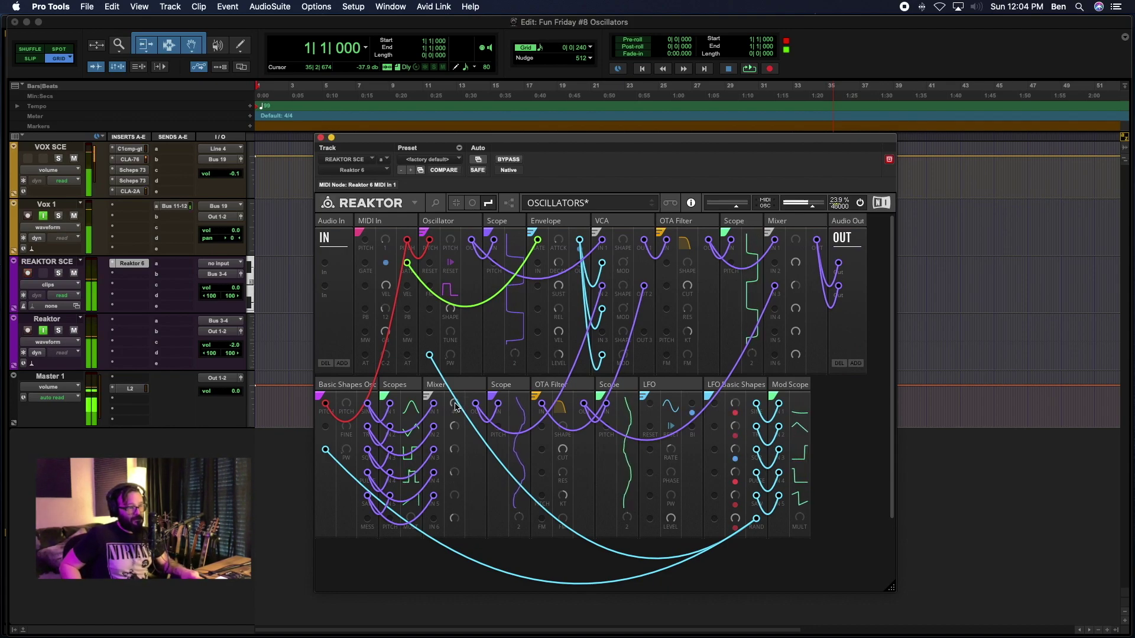
{"action": "left_click_drag", "start_coordinate": [455, 433], "coordinate": [455, 436]}
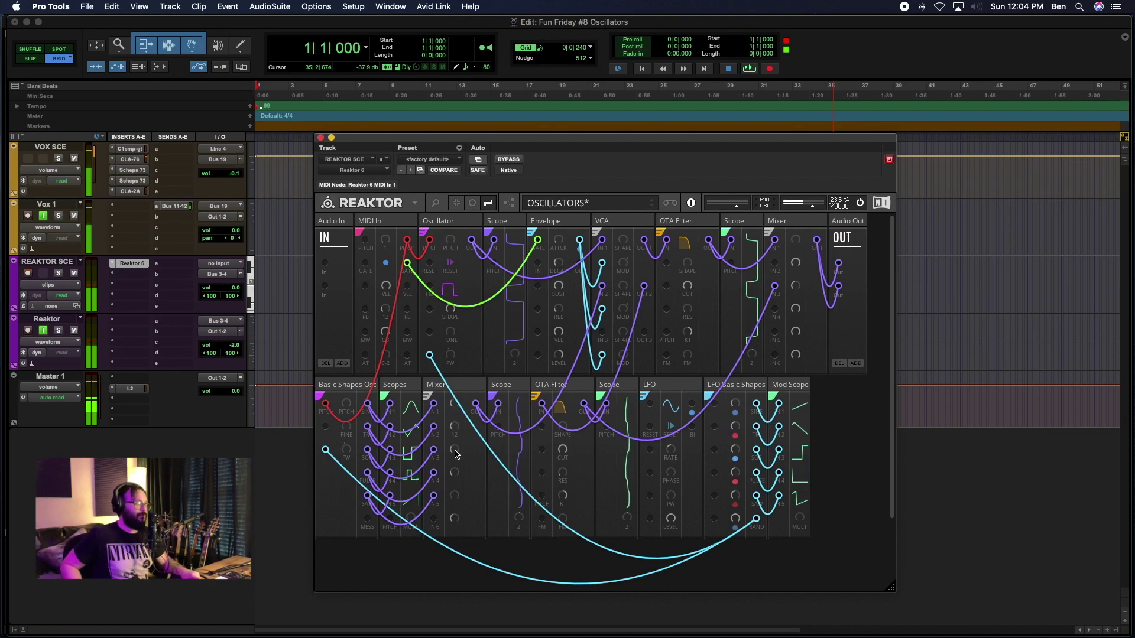
{"action": "left_click", "coordinate": [472, 382]}
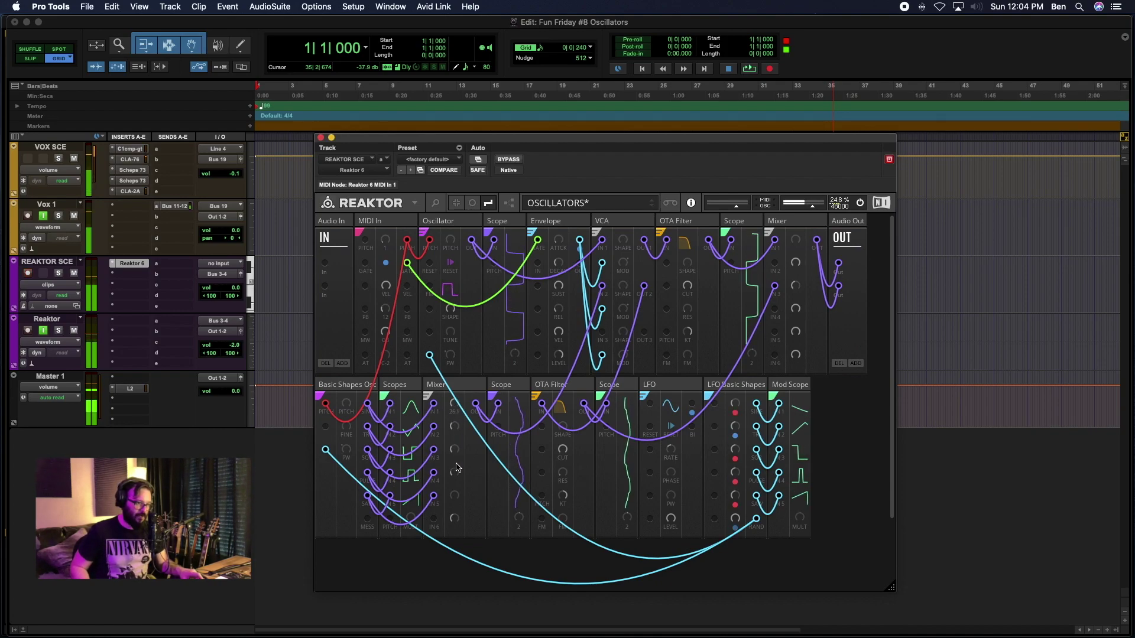
{"action": "left_click_drag", "start_coordinate": [456, 420], "coordinate": [454, 341]}
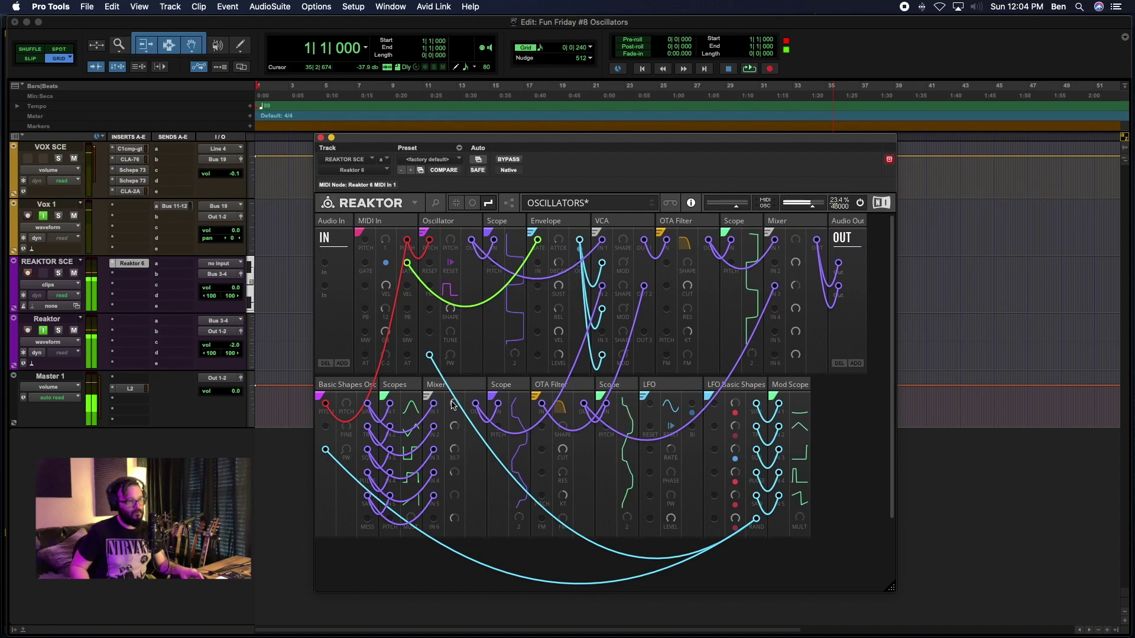
{"action": "mouse_move", "coordinate": [455, 404]}
{"action": "left_mouse_down"}
{"action": "mouse_move", "coordinate": [460, 349]}
{"action": "mouse_move", "coordinate": [446, 385]}
{"action": "left_mouse_up"}
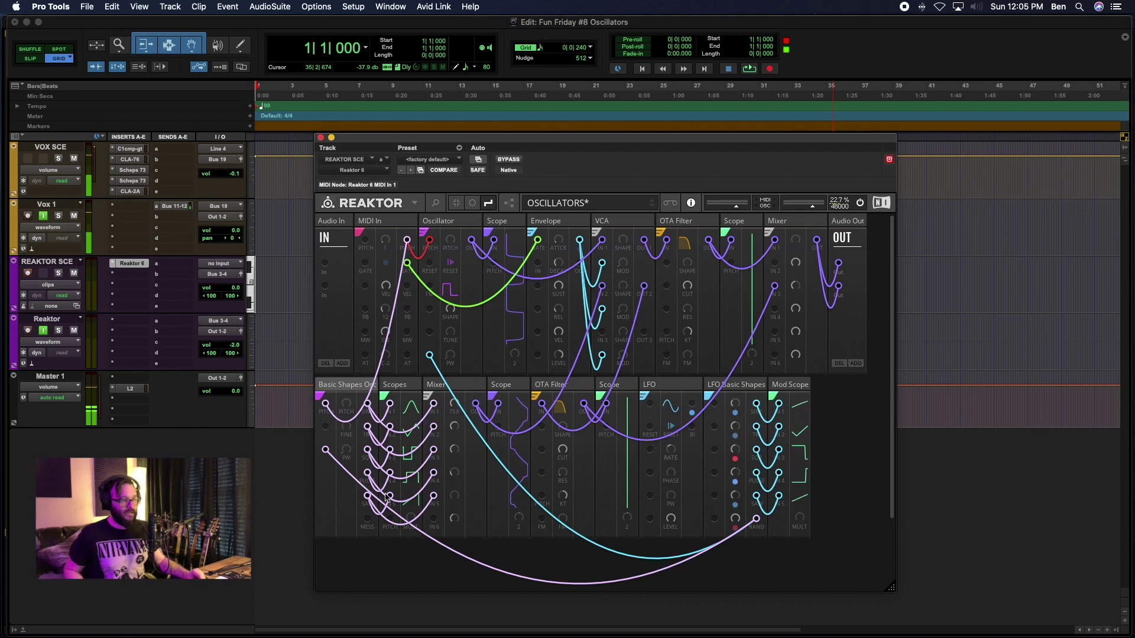
Step: Patch the Basic Shapes Oscillator's sixth output into the lower Mixer's IN 6 and a new UTL-Nano Scope (Single) placed before the OTA Filter
{"action": "left_click_drag", "start_coordinate": [367, 522], "coordinate": [433, 519]}
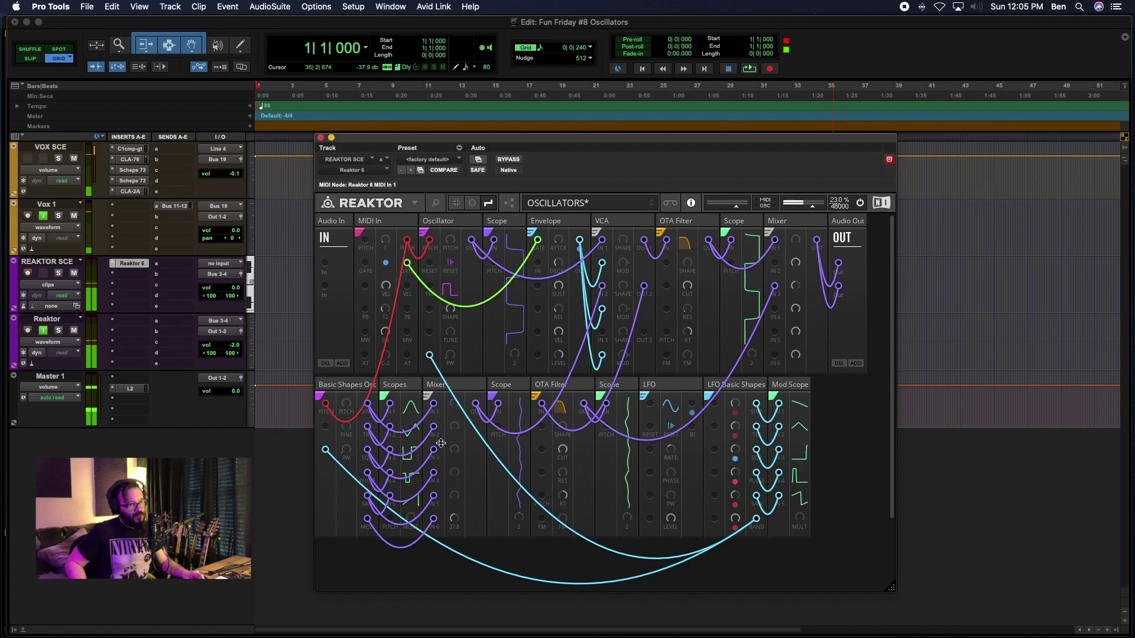
{"action": "double_click", "coordinate": [852, 451]}
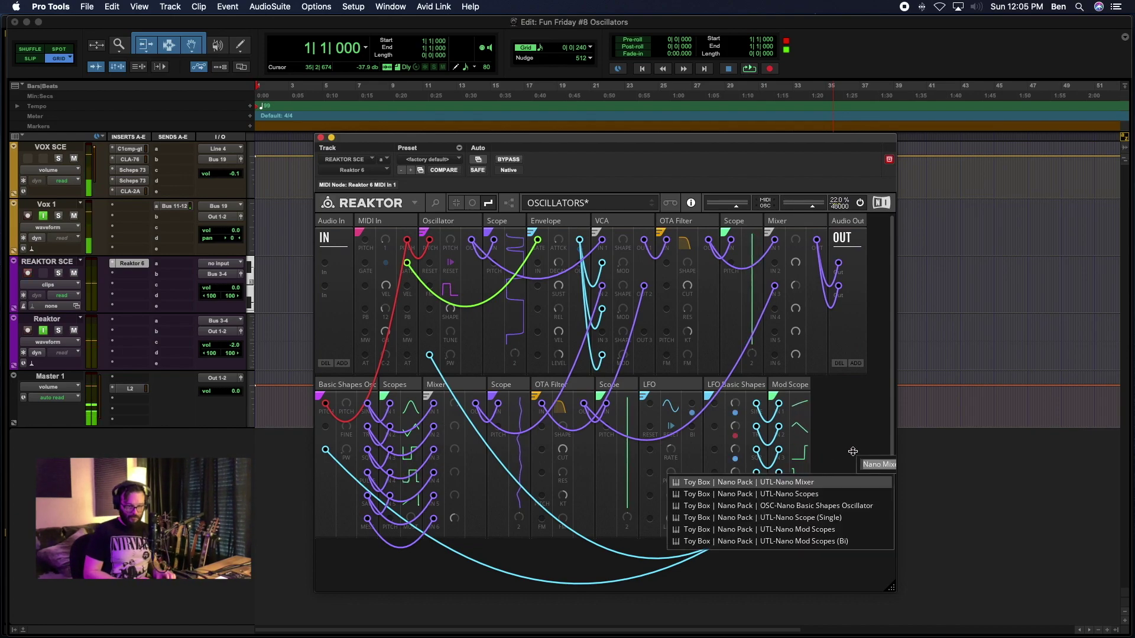
{"action": "type", "text": "nano Scop"}
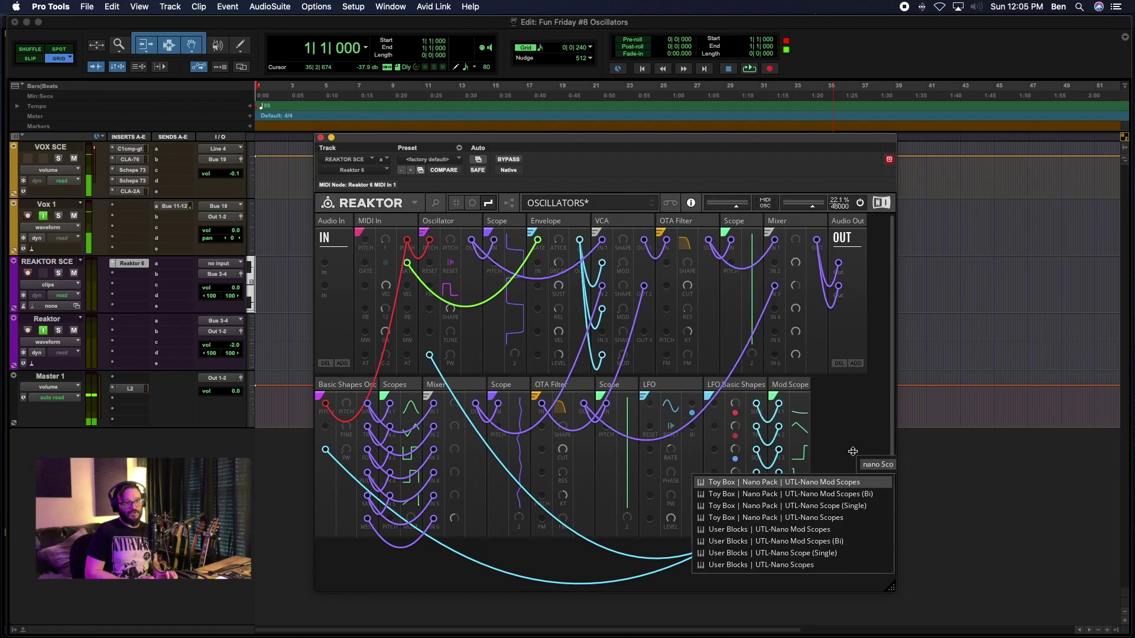
{"action": "left_click", "coordinate": [823, 555]}
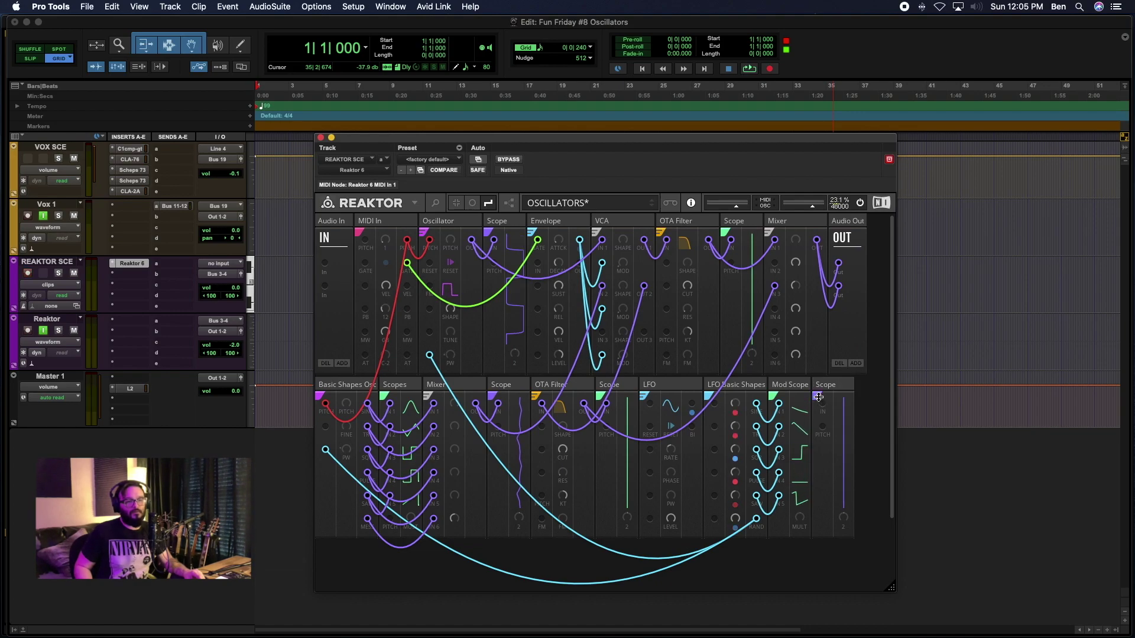
{"action": "left_click_drag", "start_coordinate": [828, 386], "coordinate": [547, 385]}
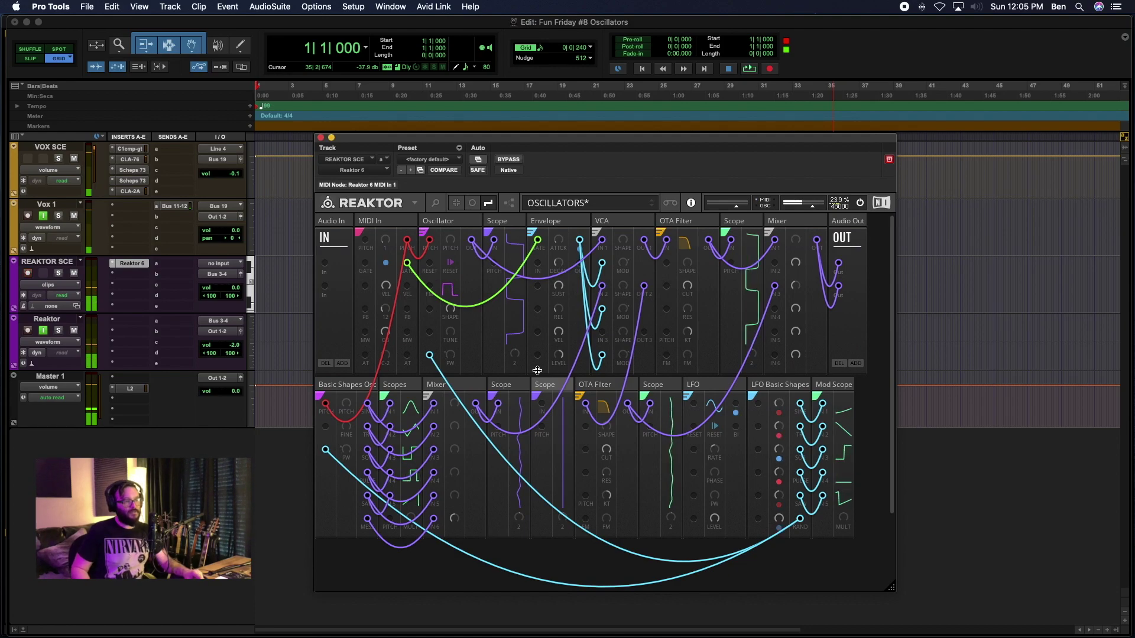
{"action": "left_click_drag", "start_coordinate": [367, 518], "coordinate": [541, 404]}
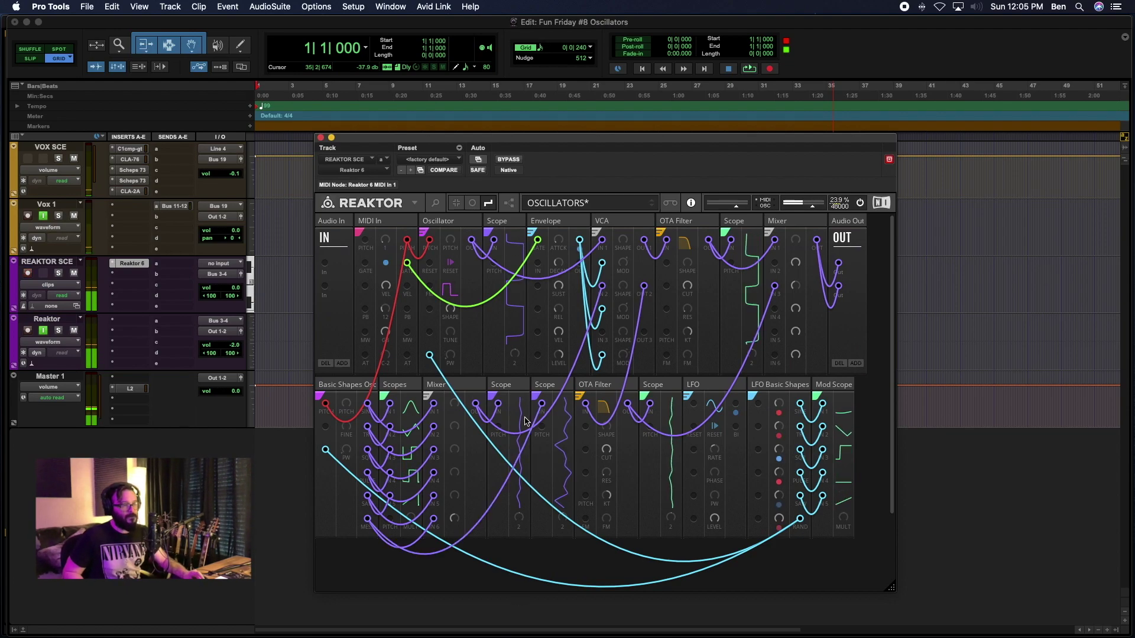
Step: Swap the two Scope blocks beside the lower Mixer and color the Scopes block purple
{"action": "left_click", "coordinate": [501, 386]}
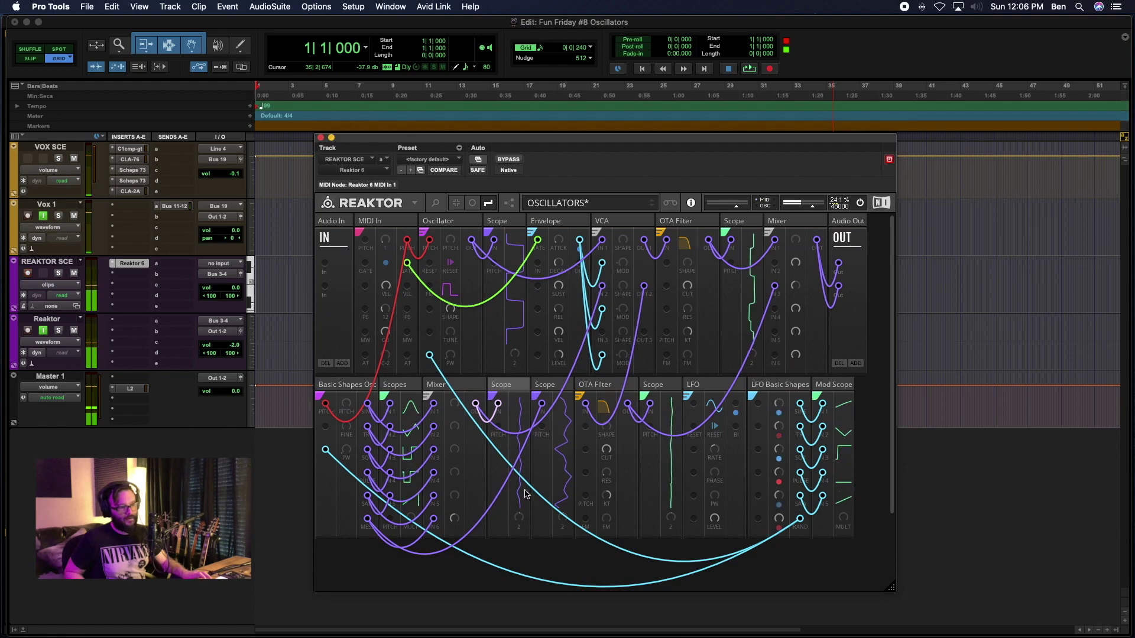
{"action": "mouse_move", "coordinate": [546, 385]}
{"action": "left_mouse_down"}
{"action": "mouse_move", "coordinate": [501, 386]}
{"action": "mouse_move", "coordinate": [558, 390]}
{"action": "left_mouse_up"}
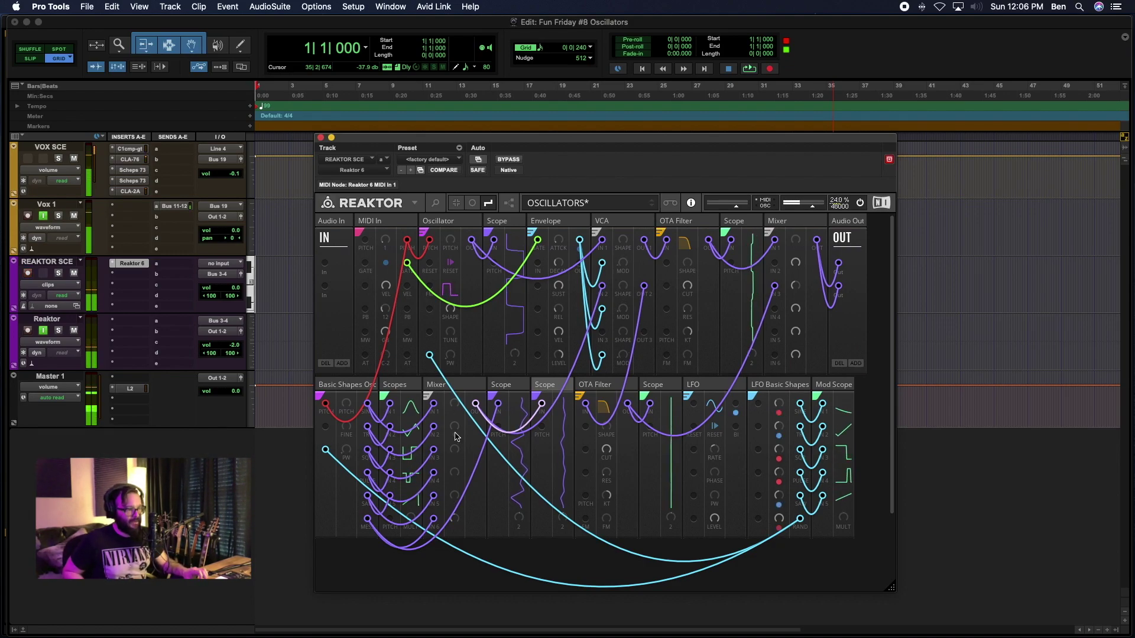
{"action": "left_click", "coordinate": [408, 391]}
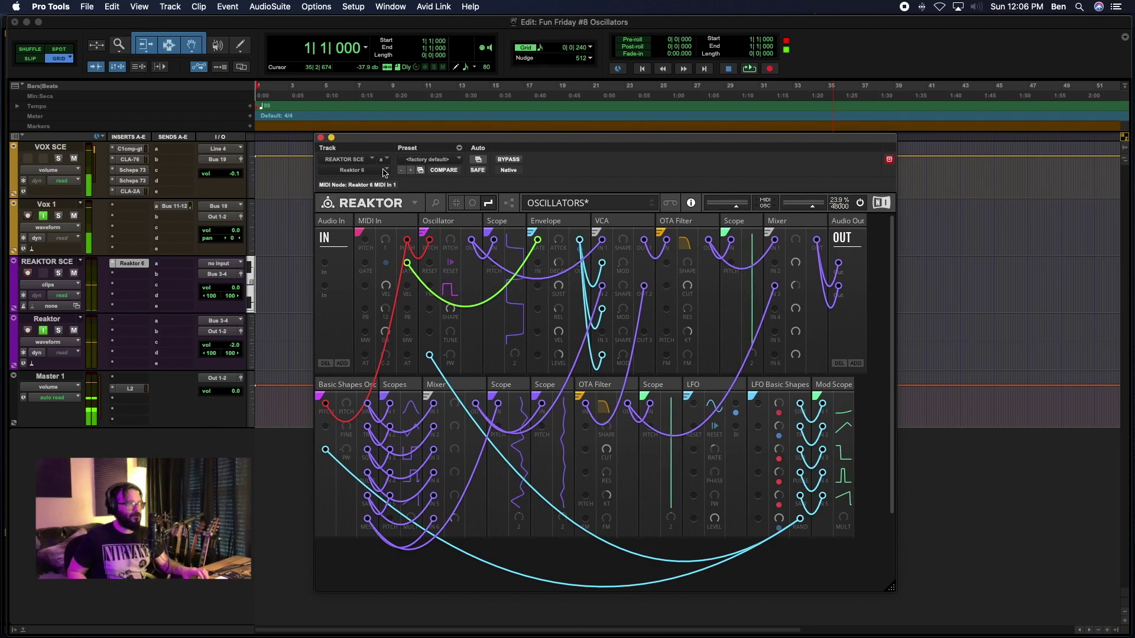
{"action": "left_click", "coordinate": [472, 202]}
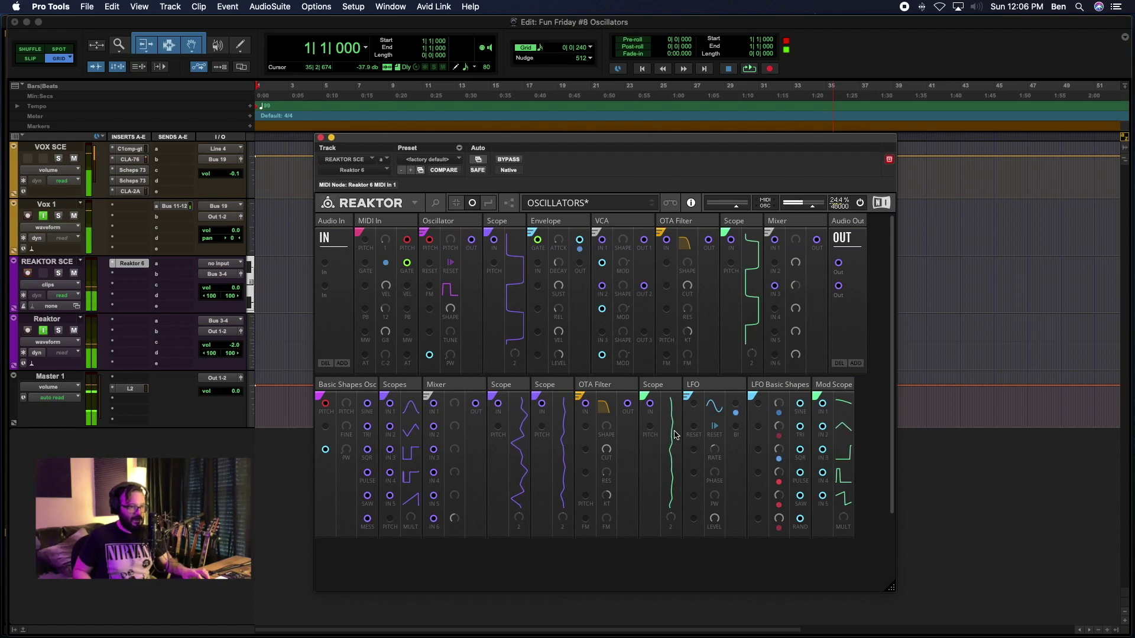
{"action": "mouse_move", "coordinate": [605, 447]}
{"action": "mouse_move", "coordinate": [605, 453]}
{"action": "left_mouse_down"}
{"action": "mouse_move", "coordinate": [603, 546]}
{"action": "mouse_move", "coordinate": [599, 413]}
{"action": "mouse_move", "coordinate": [703, 548]}
{"action": "mouse_move", "coordinate": [609, 452]}
{"action": "left_mouse_up"}
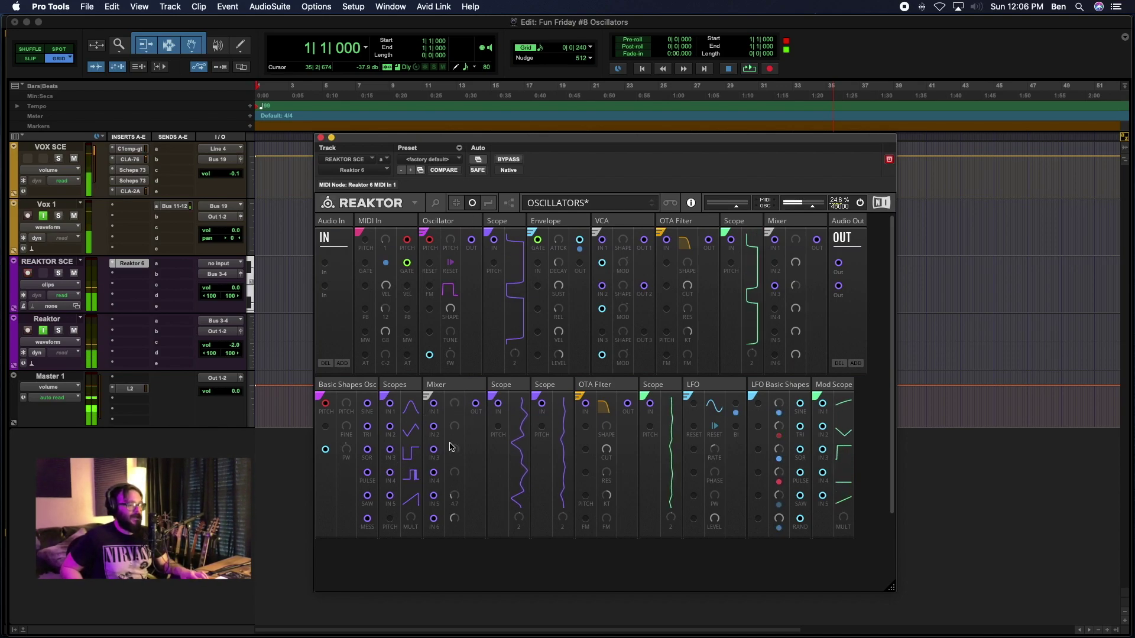
{"action": "left_click_drag", "start_coordinate": [452, 432], "coordinate": [471, 384]}
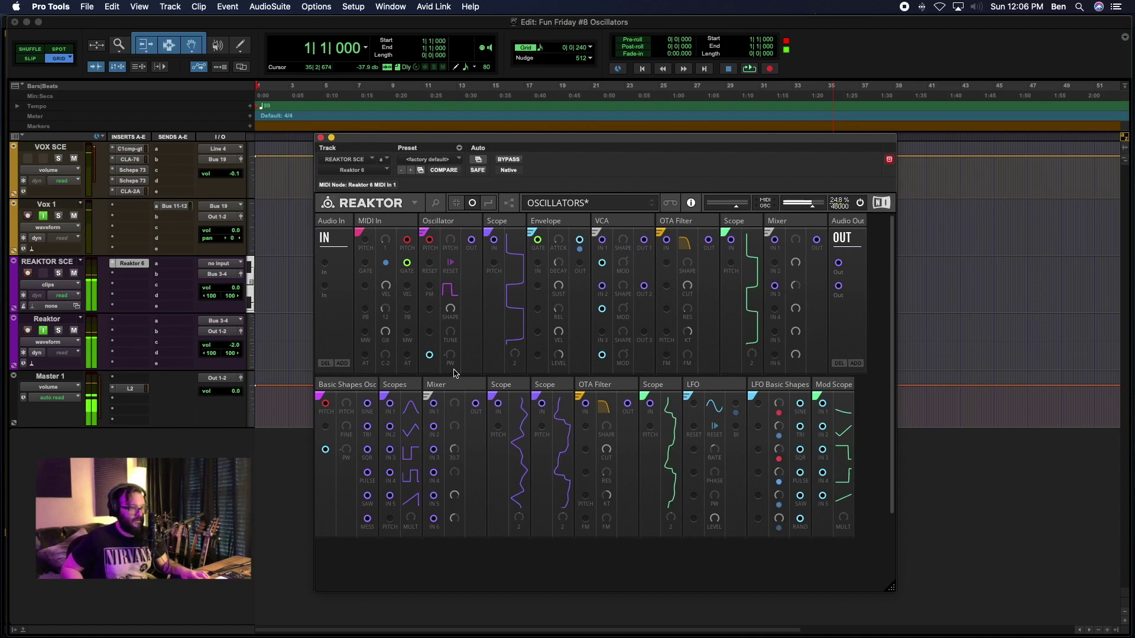
Step: Vary the lower Mixer's first and second channel levels to change the blend of basic waveforms
{"action": "left_click_drag", "start_coordinate": [455, 434], "coordinate": [463, 412]}
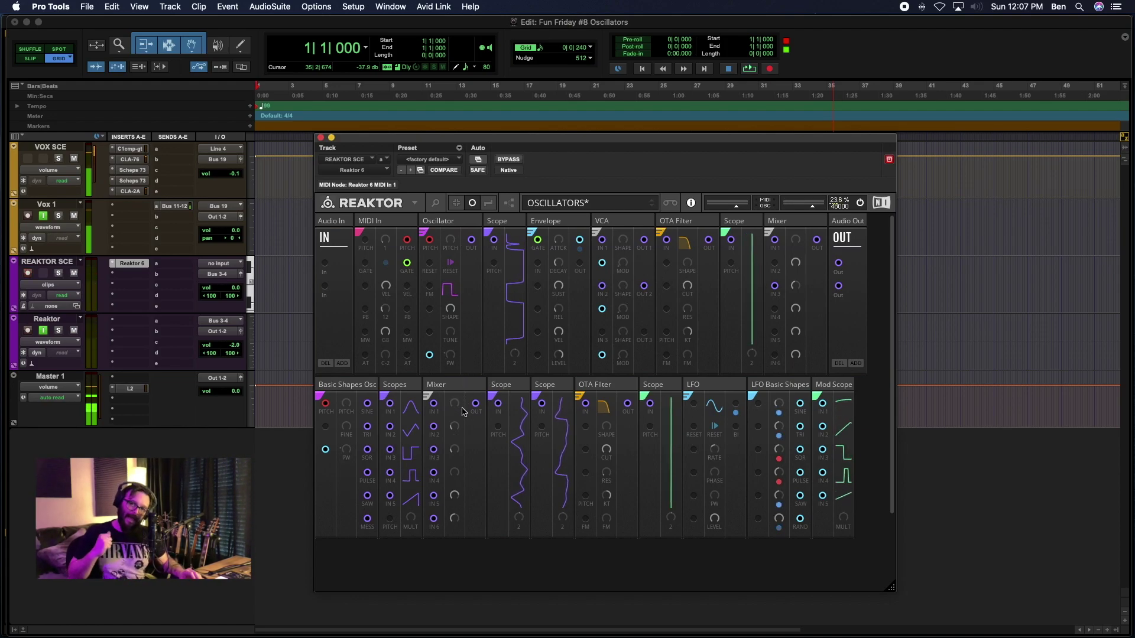
{"action": "left_click_drag", "start_coordinate": [463, 411], "coordinate": [414, 55]}
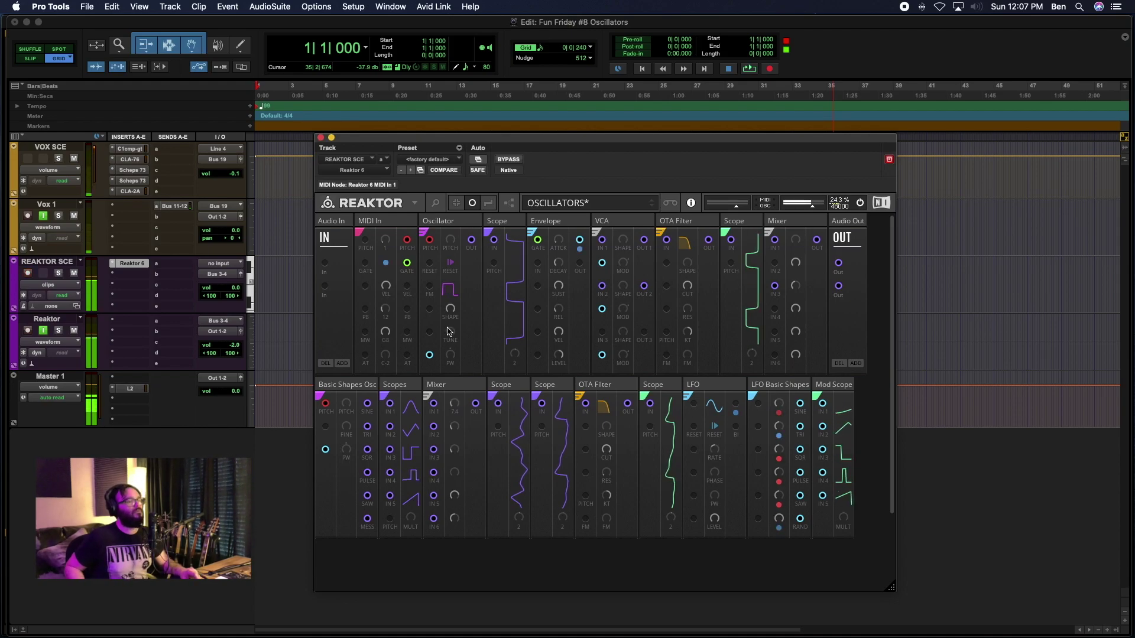
{"action": "left_click_drag", "start_coordinate": [455, 408], "coordinate": [461, 499]}
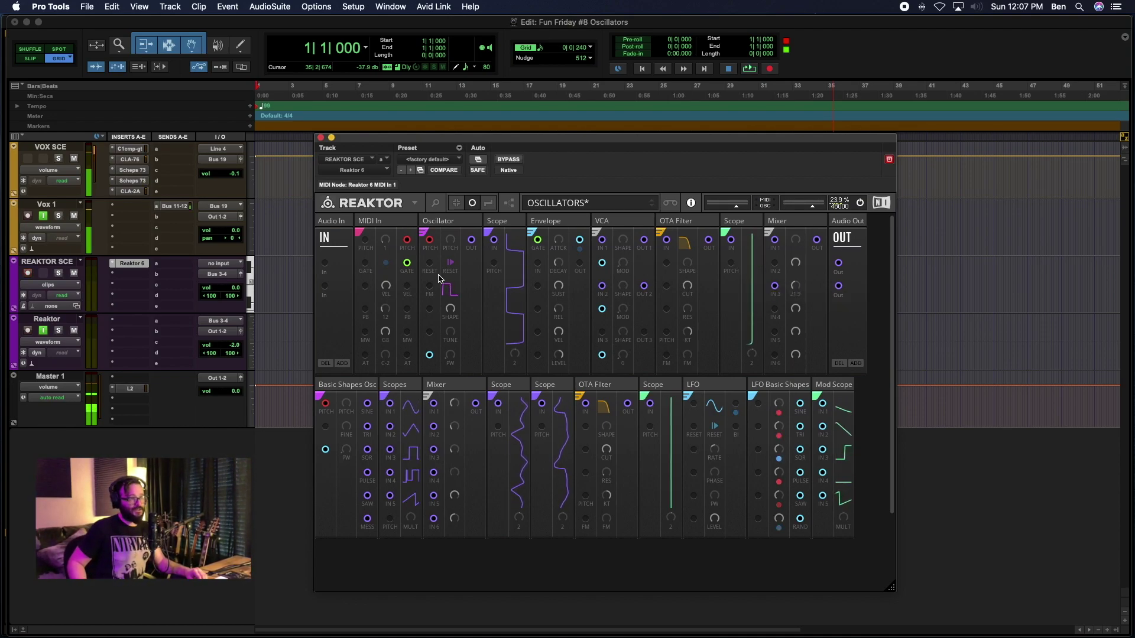
Step: Show the patch wires again and sweep the upper Oscillator's Shape from the pulse wave through the saw to a sine wave
{"action": "left_click", "coordinate": [488, 202]}
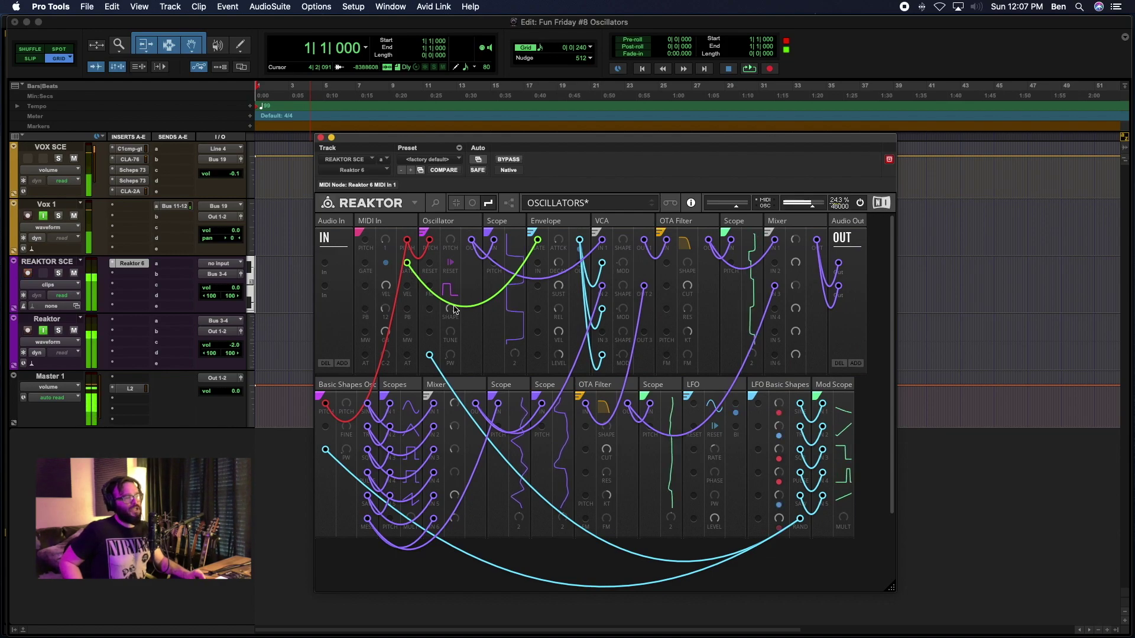
{"action": "left_click_drag", "start_coordinate": [450, 315], "coordinate": [452, 344]}
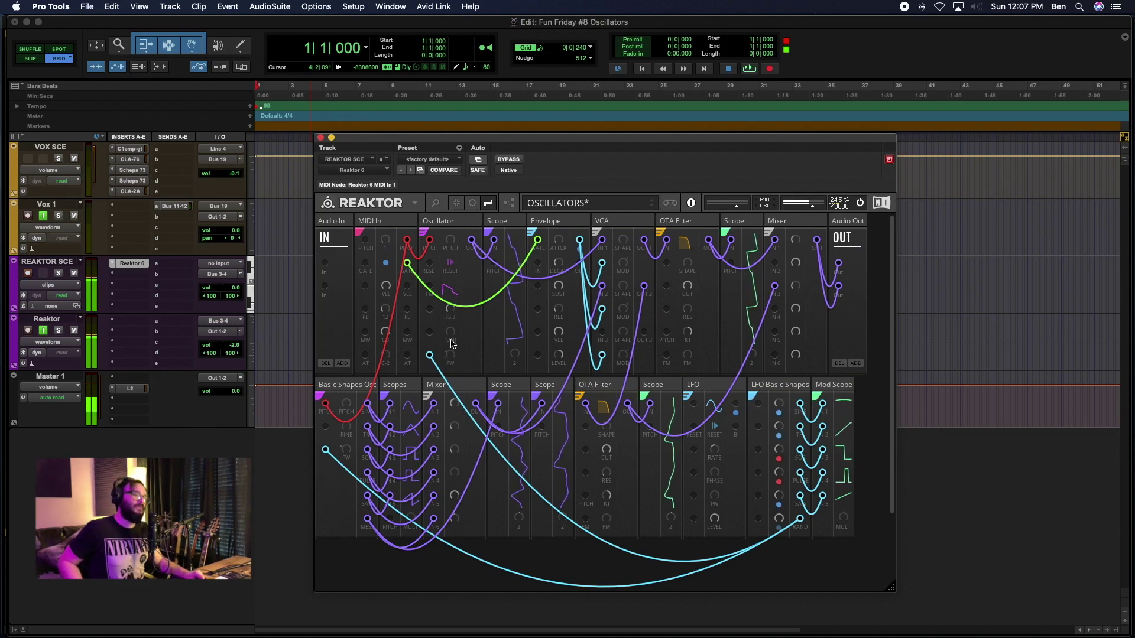
{"action": "left_click_drag", "start_coordinate": [455, 302], "coordinate": [480, 463]}
{"action": "left_click_drag", "start_coordinate": [456, 368], "coordinate": [525, 491]}
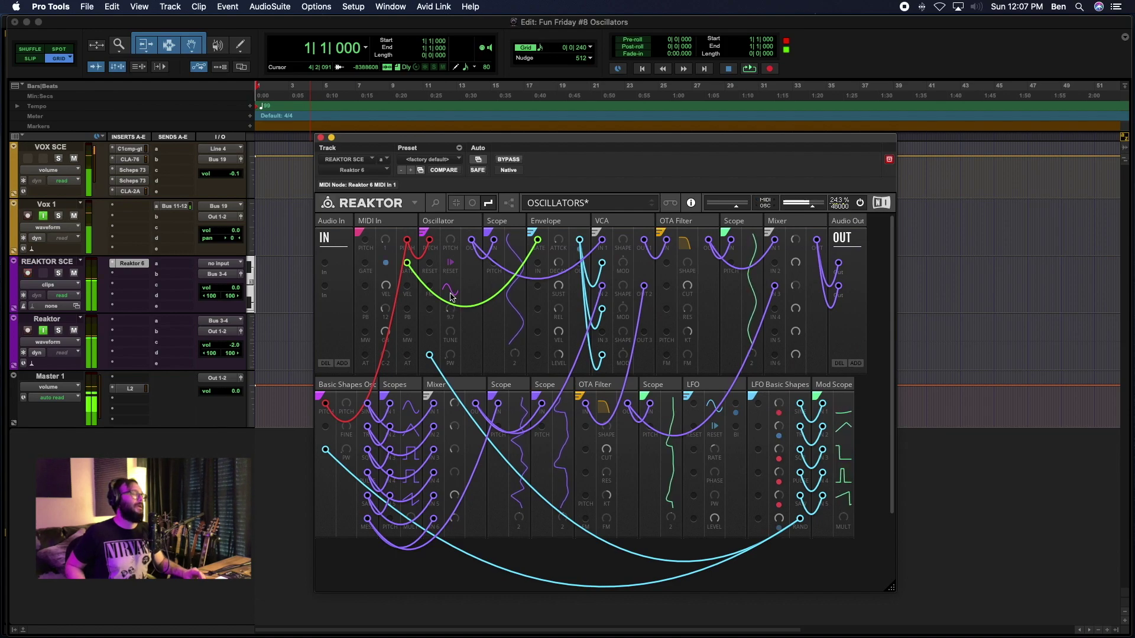
{"action": "left_click_drag", "start_coordinate": [449, 285], "coordinate": [465, 379]}
{"action": "left_click_drag", "start_coordinate": [456, 317], "coordinate": [472, 415]}
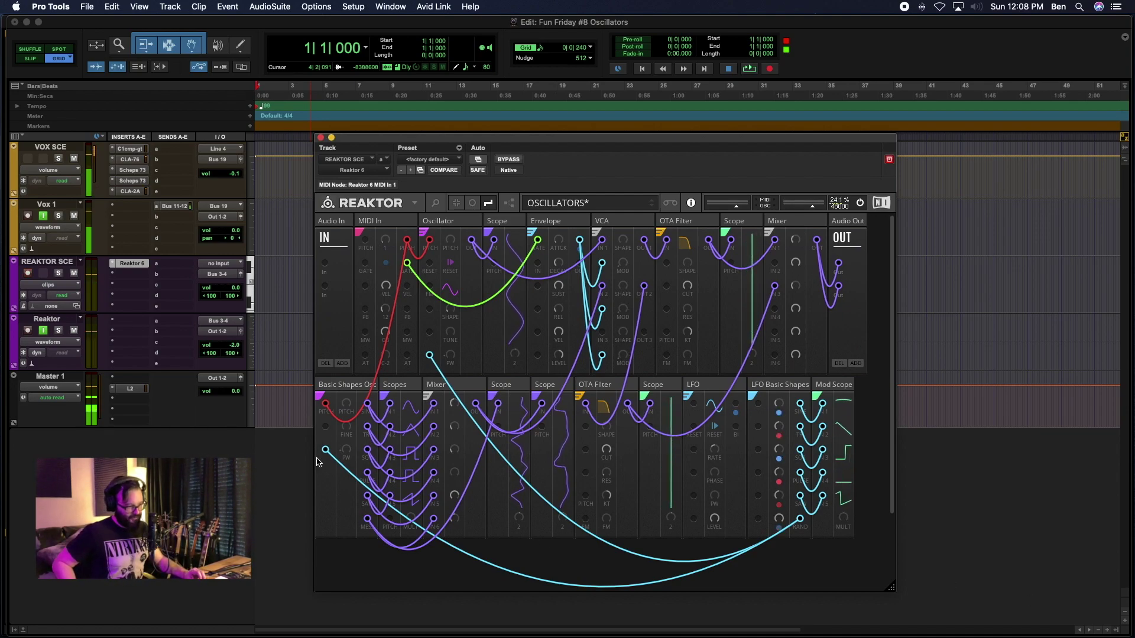
Step: Highlight the Basic Shapes Oscillator's connections and compare them with the patch wires hidden and shown
{"action": "left_click", "coordinate": [335, 387]}
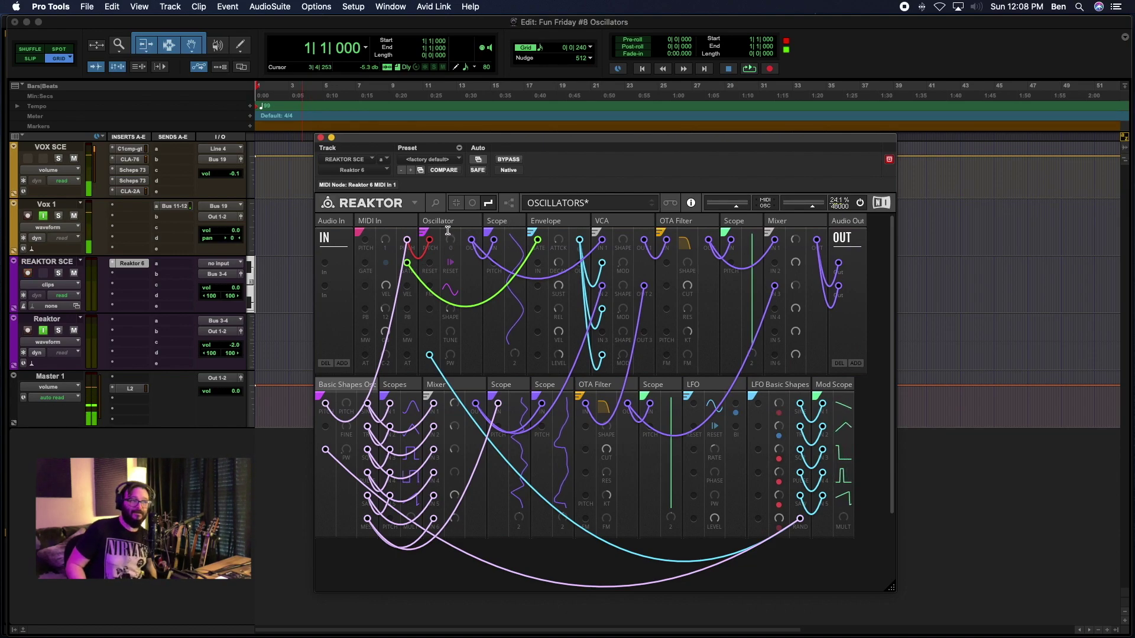
{"action": "left_click", "coordinate": [473, 203]}
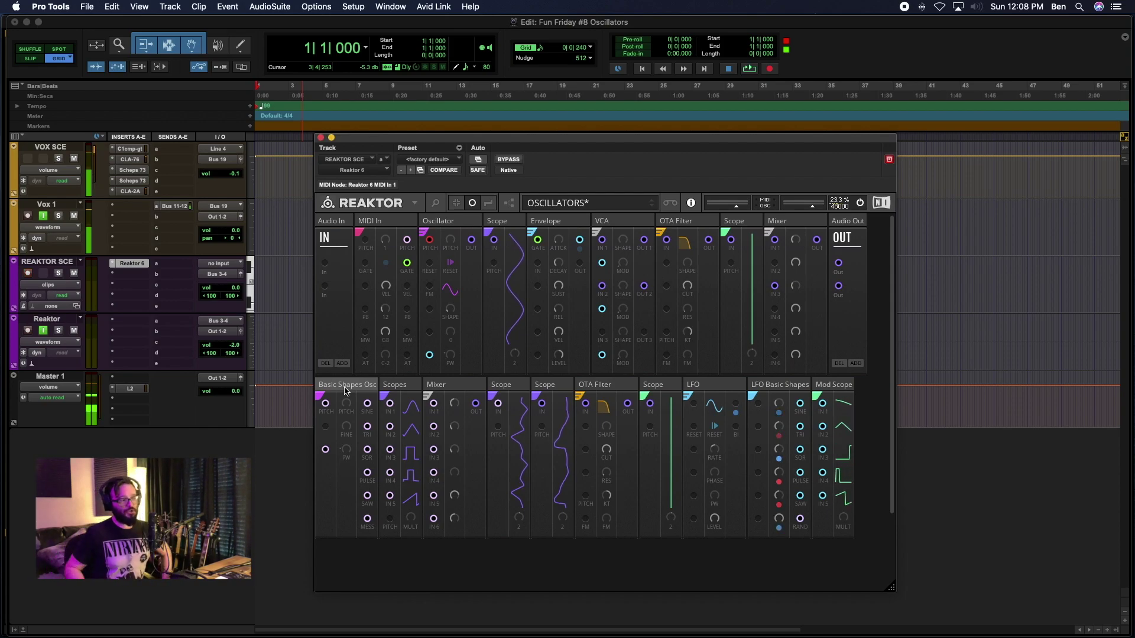
{"action": "left_click", "coordinate": [488, 202]}
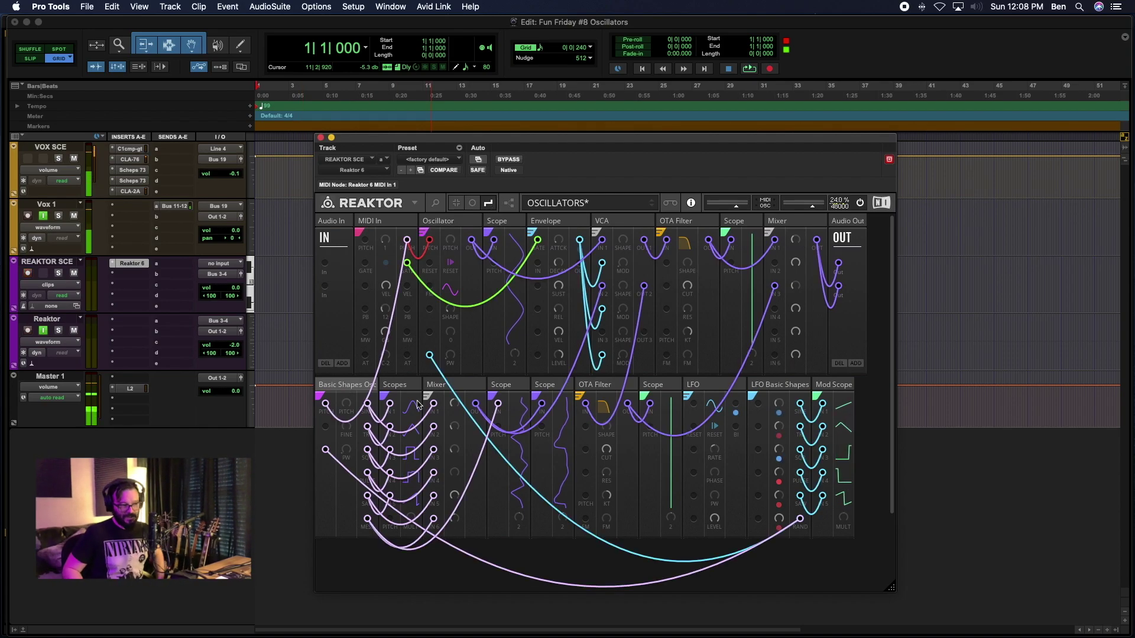
{"action": "left_click", "coordinate": [533, 553]}
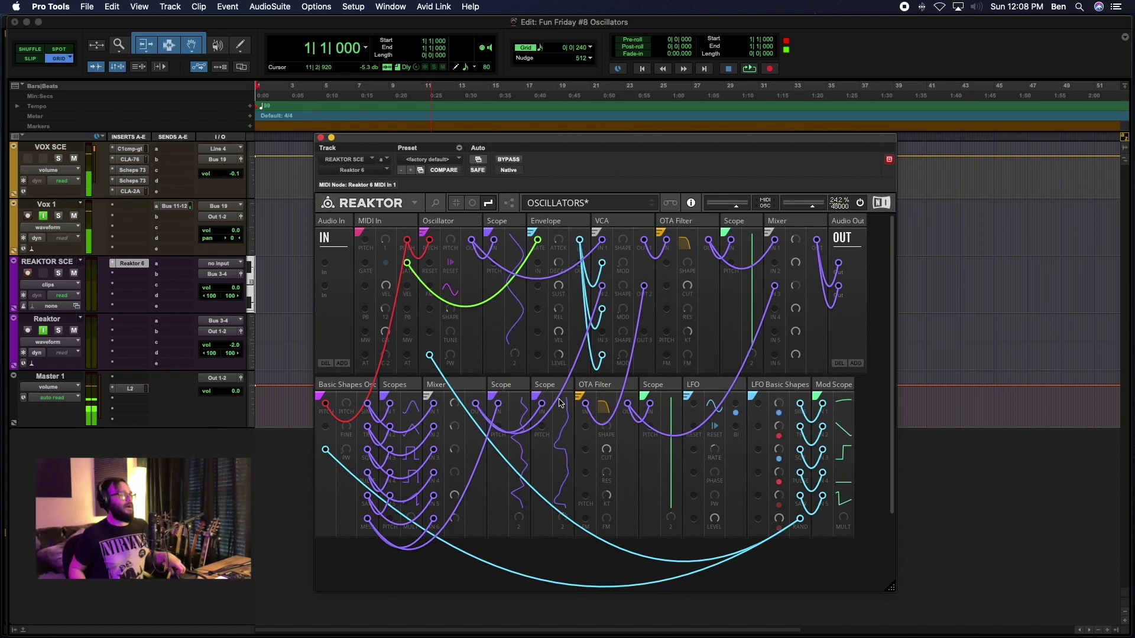
{"action": "left_click", "coordinate": [338, 387]}
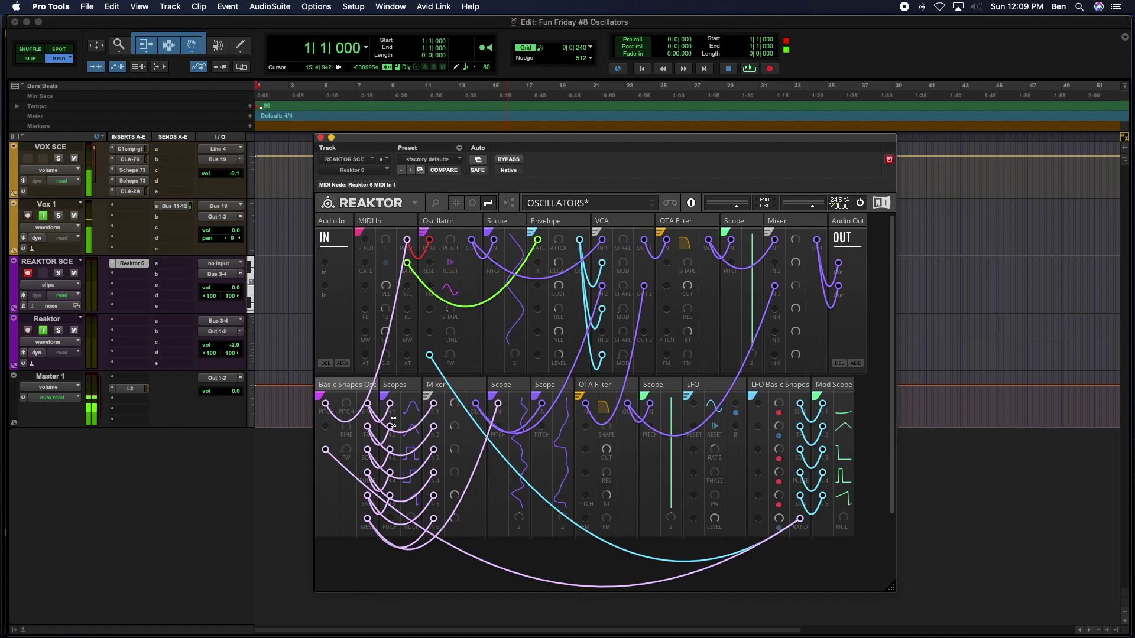
Step: Mute the VOX SCE track and lower the lower OTA Filter's cutoff
{"action": "left_click", "coordinate": [75, 159]}
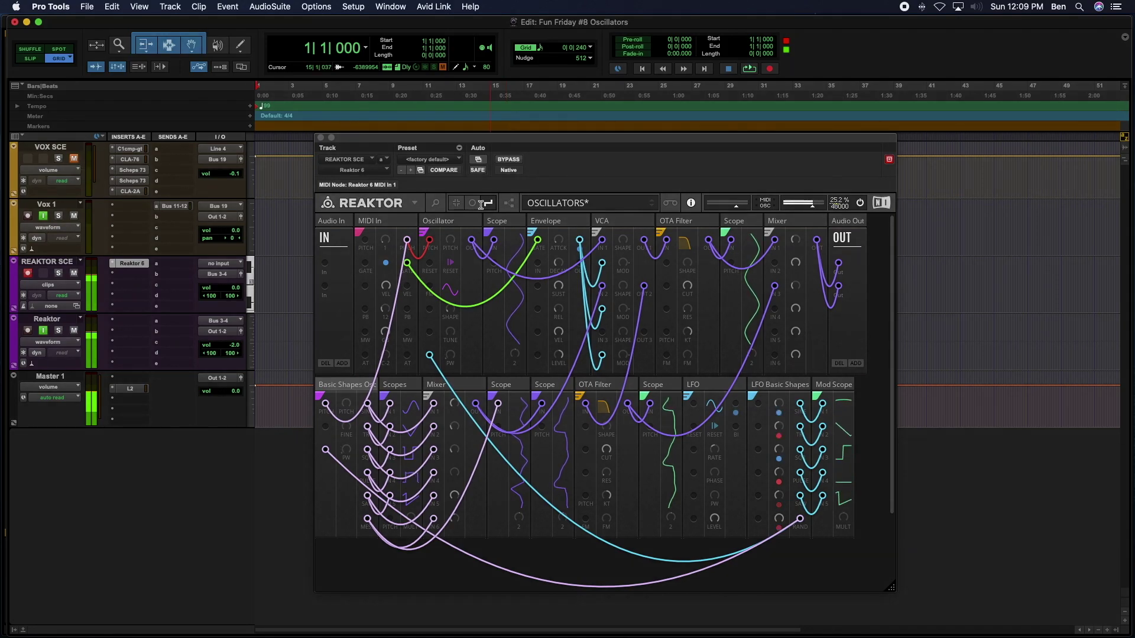
{"action": "left_click", "coordinate": [607, 449]}
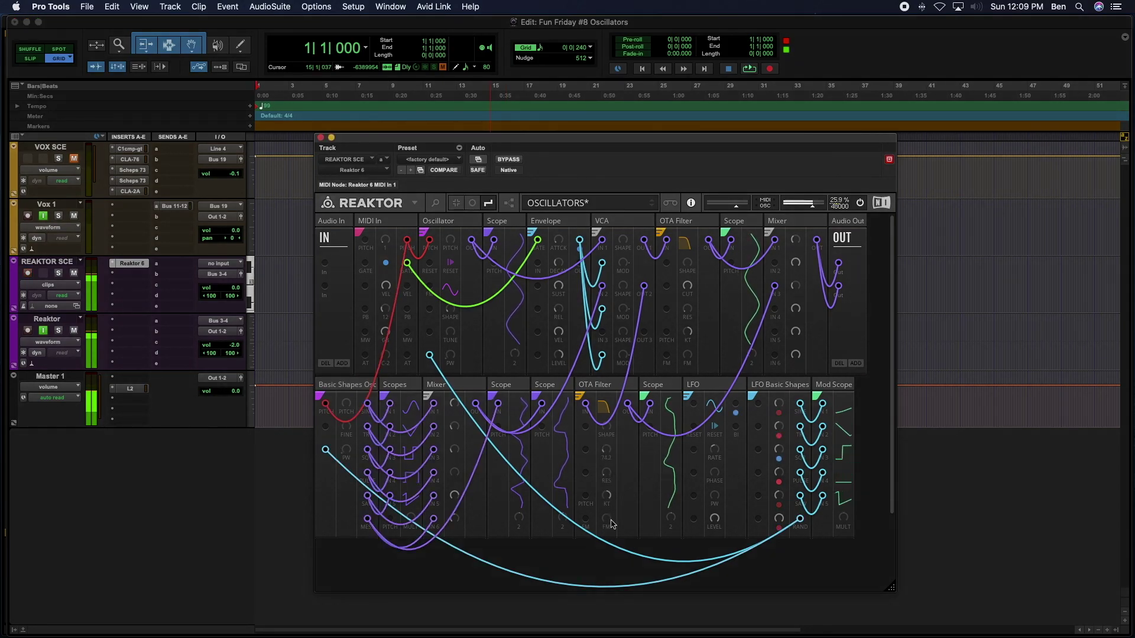